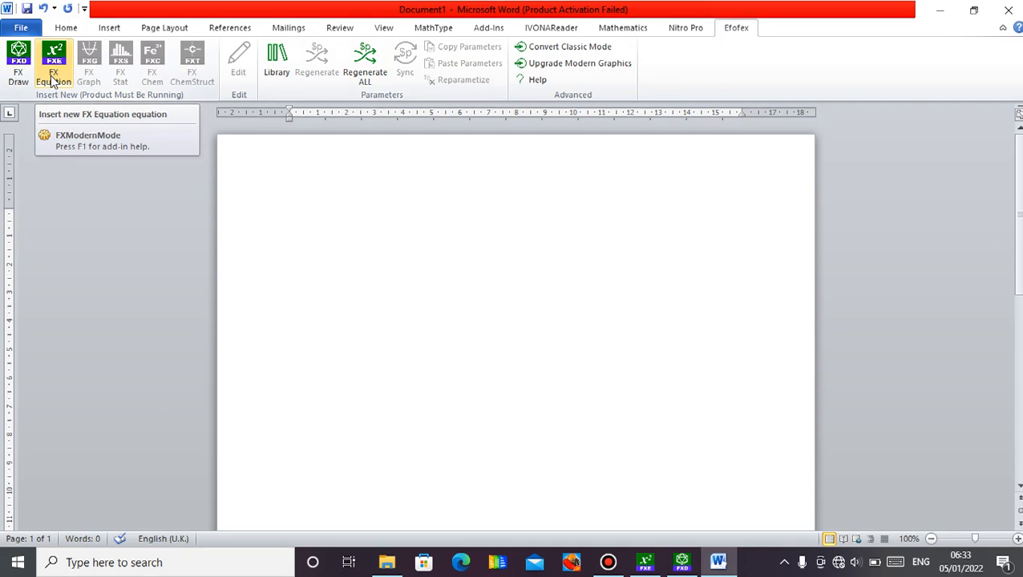
# Create a new FX Equation object and enter A$andB as its first line for the intersection of A and B.
pyautogui.click(53, 78)
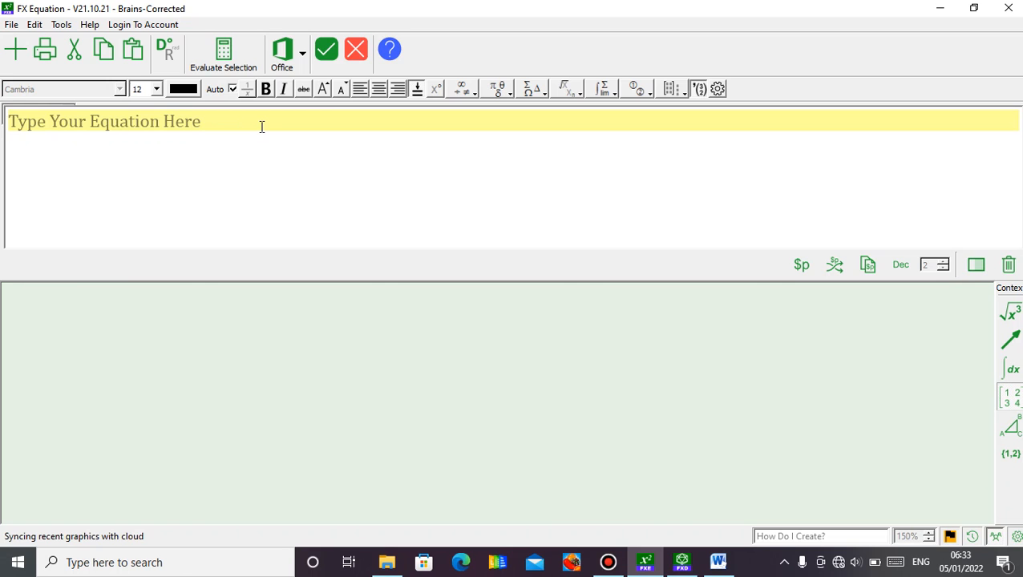
pyautogui.write('A')
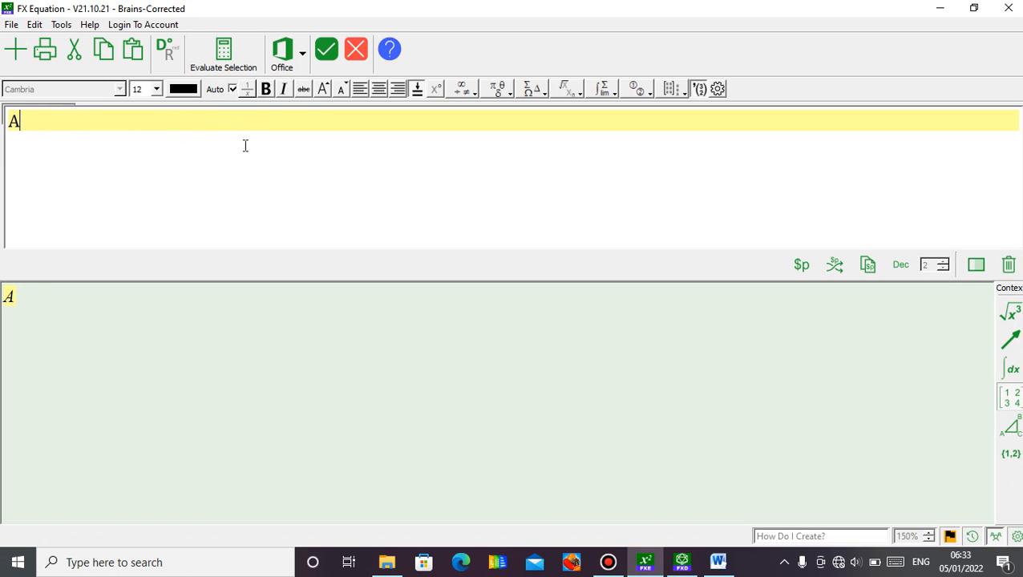
pyautogui.write('$andB')
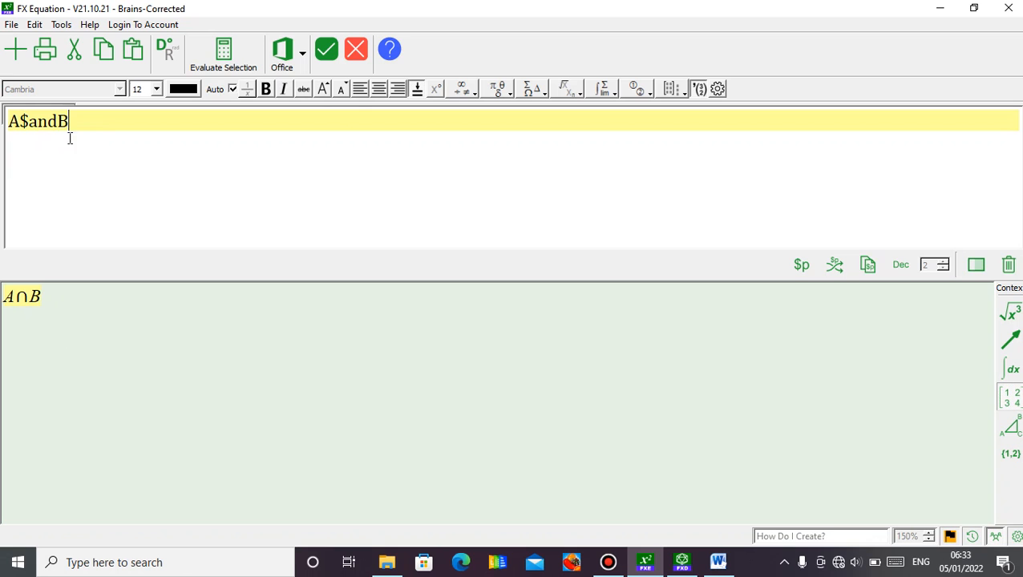
pyautogui.press('Return')
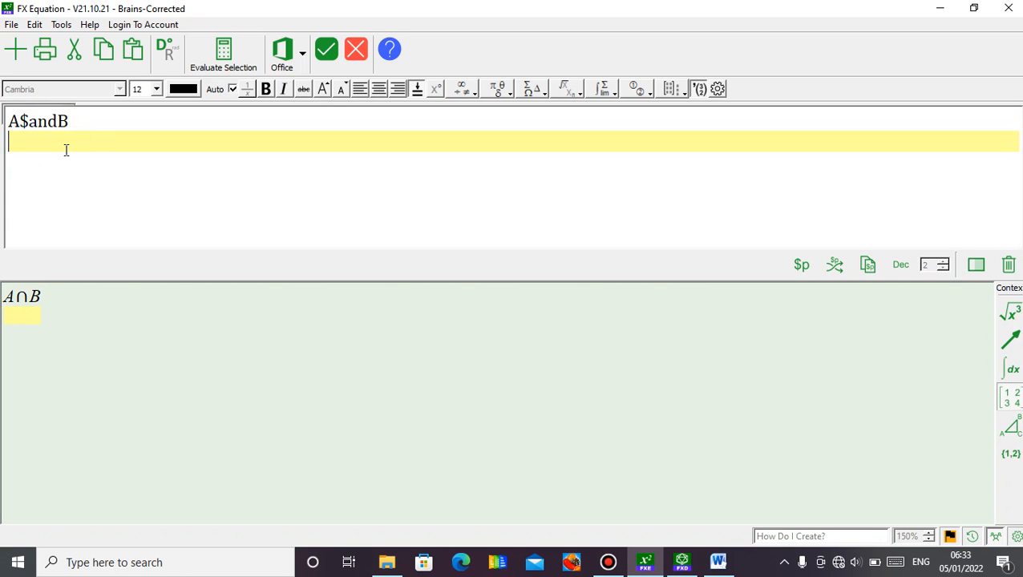
# Enter A$orB as the second line for the union of A and B.
pyautogui.write('A$orB')
pyautogui.press('Return')
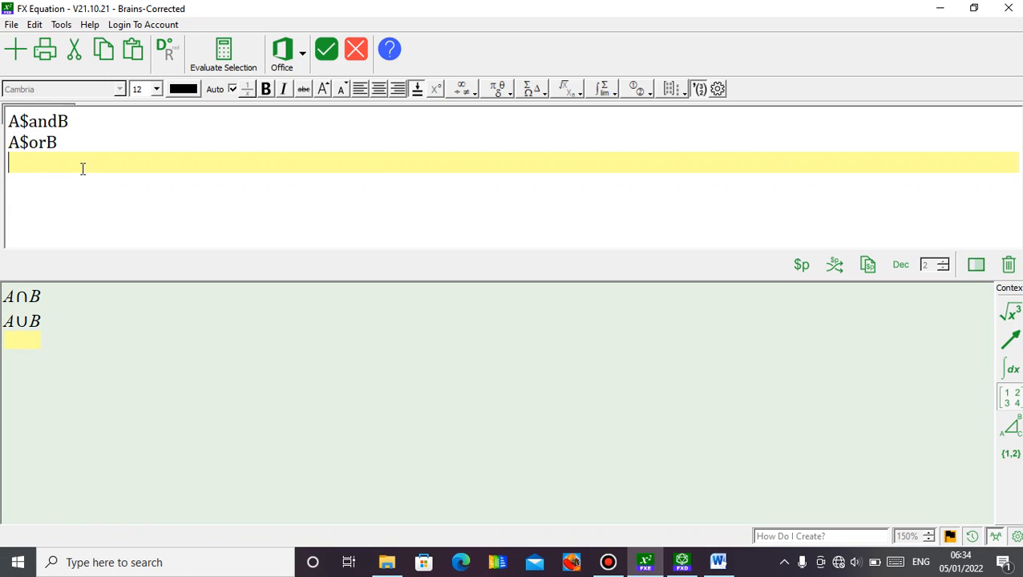
# Enter "A element B" as the third line to show set membership.
pyautogui.write('Aelement')
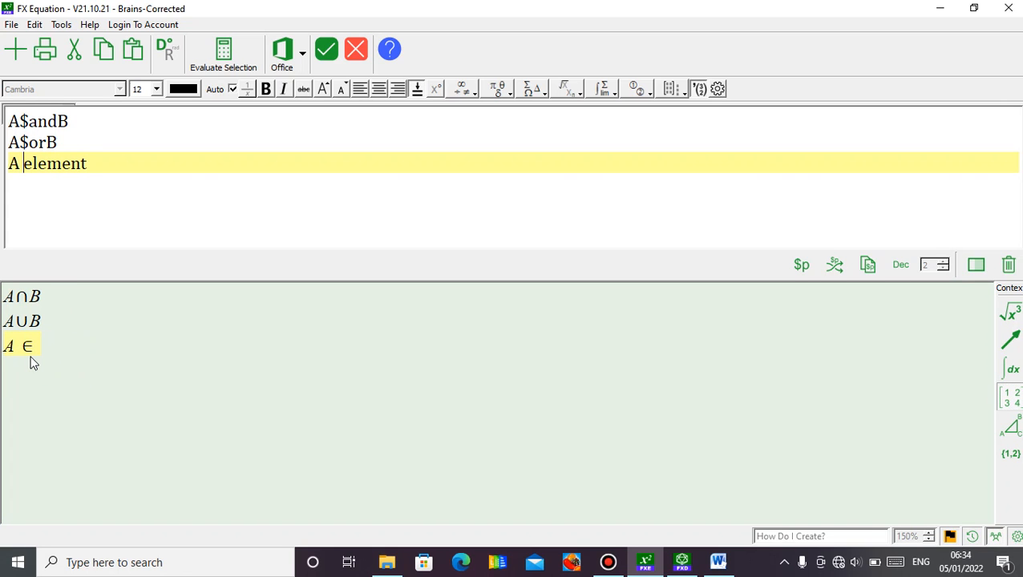
pyautogui.press('Right')
pyautogui.press('Right')
pyautogui.press('Right')
pyautogui.write('B')
pyautogui.press('Return')
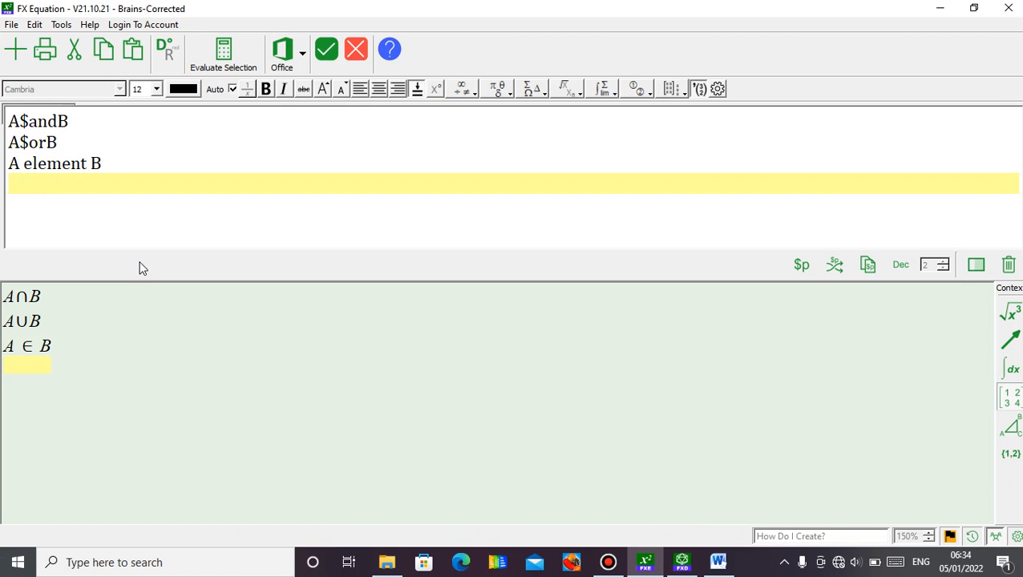
# Enter "A subset B" as the fourth line, with a space separating A from the keyword.
pyautogui.write('Asubset')
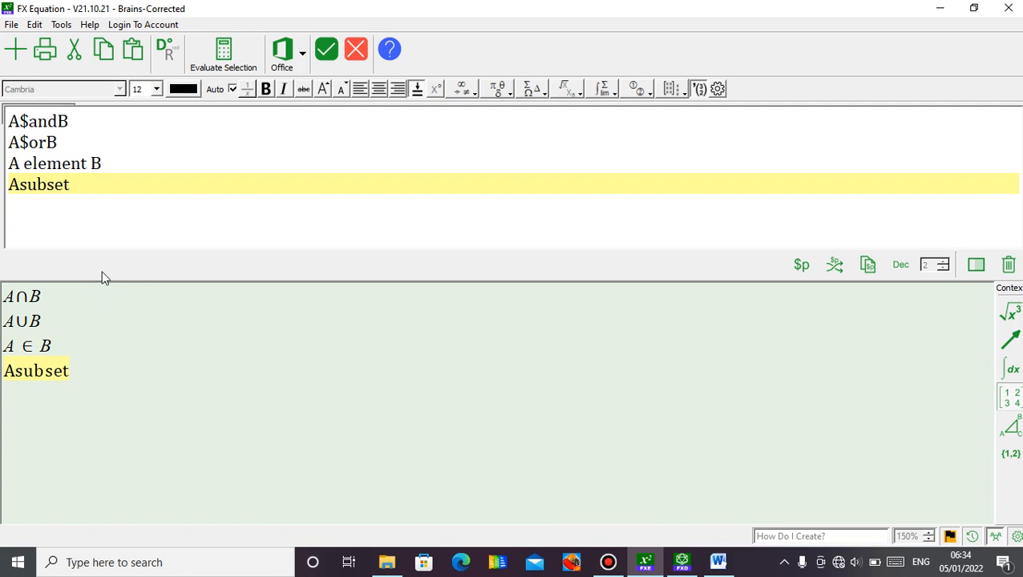
pyautogui.click(20, 184)
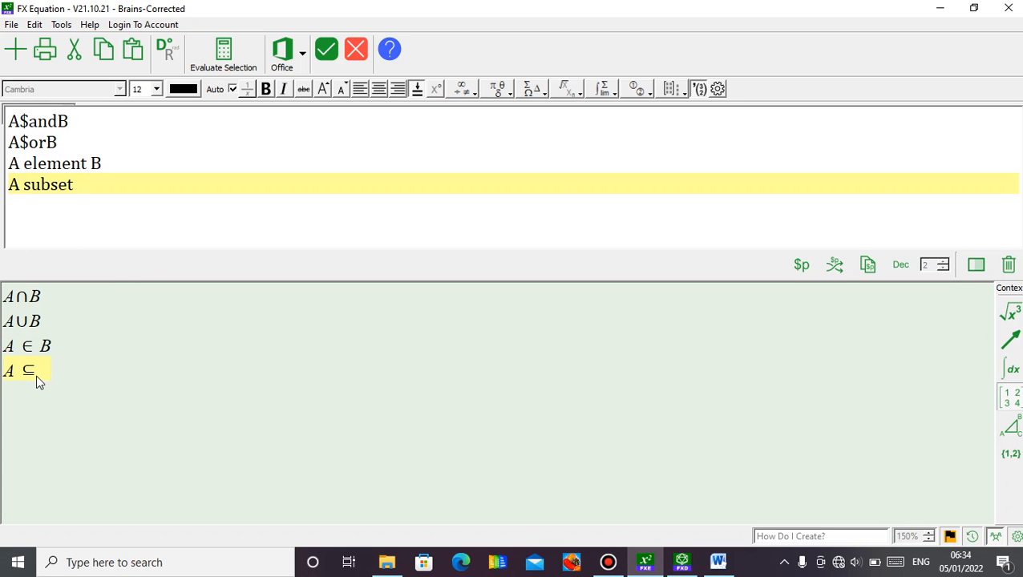
pyautogui.click(86, 185)
pyautogui.write('B')
# Try the proper subset symbol by prefixing "subset" with "proper" in the fourth line, and remove the prefix again.
pyautogui.write('pr')
pyautogui.write('oper')
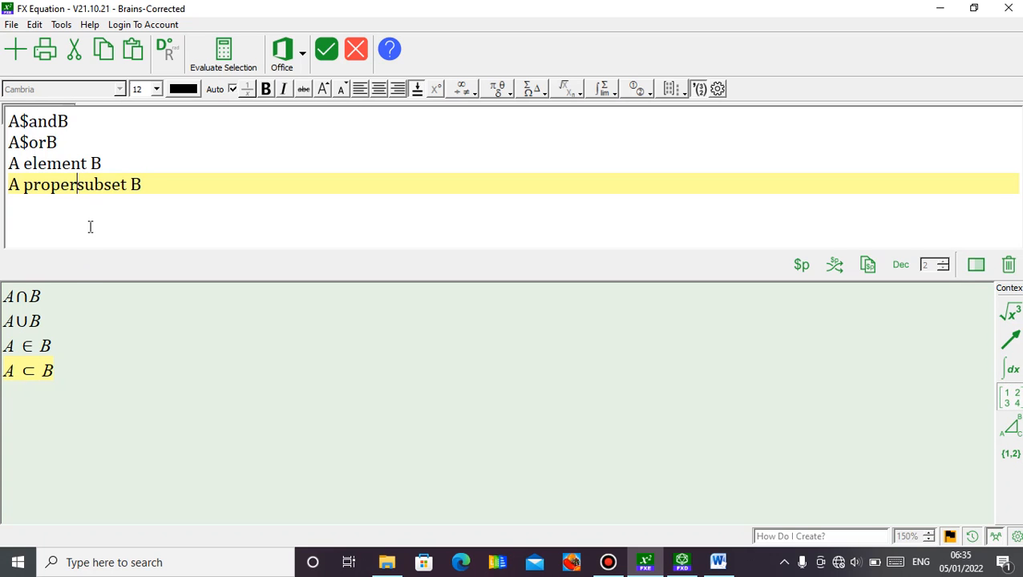
pyautogui.press('BackSpace')
pyautogui.press('BackSpace')
pyautogui.press('BackSpace')
pyautogui.press('BackSpace')
pyautogui.press('BackSpace')
pyautogui.press('BackSpace')
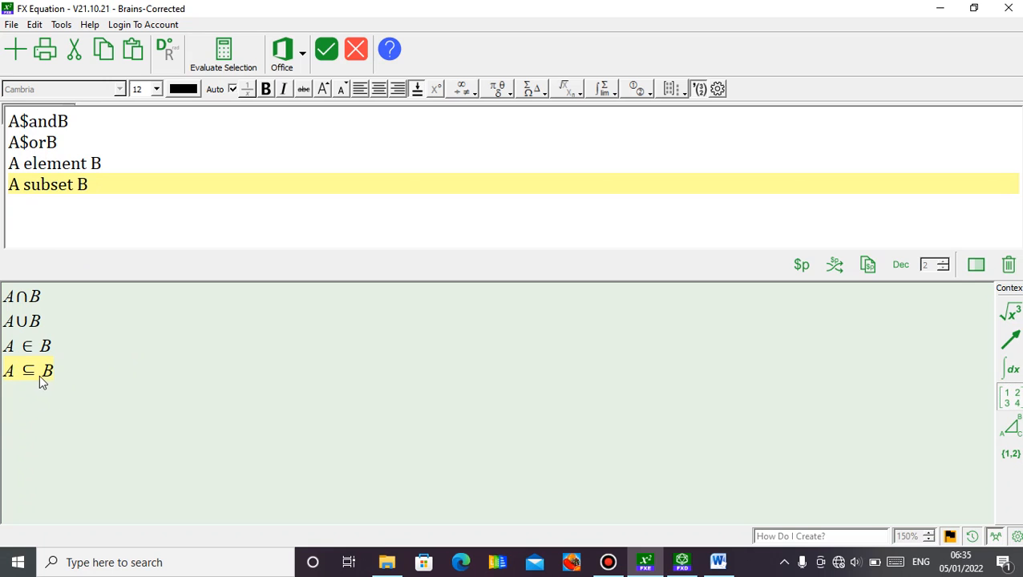
# Negate the subset and element relations by changing them to "notsubset" and "notelement", and add a new line at the end.
pyautogui.write('not')
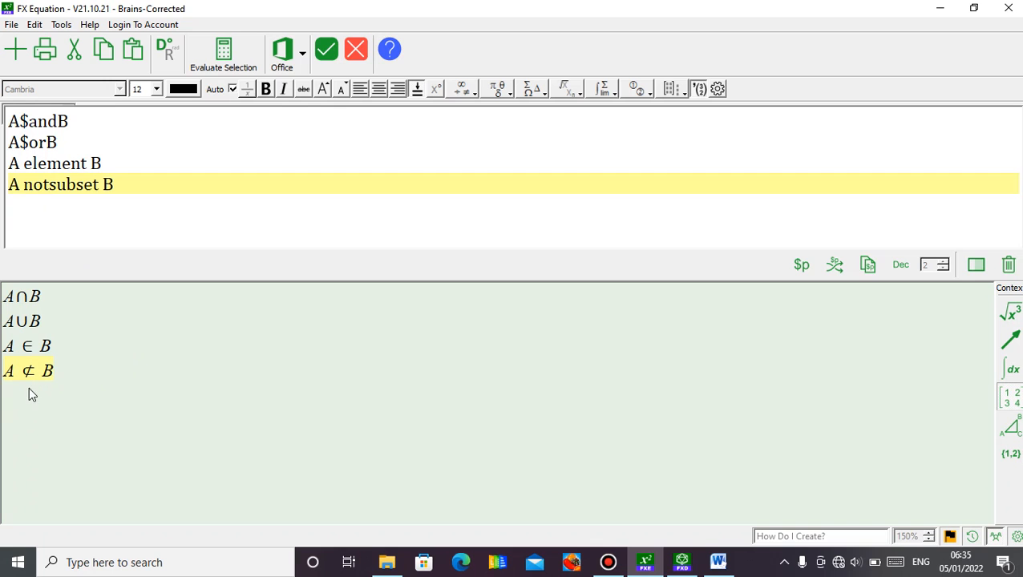
pyautogui.click(28, 166)
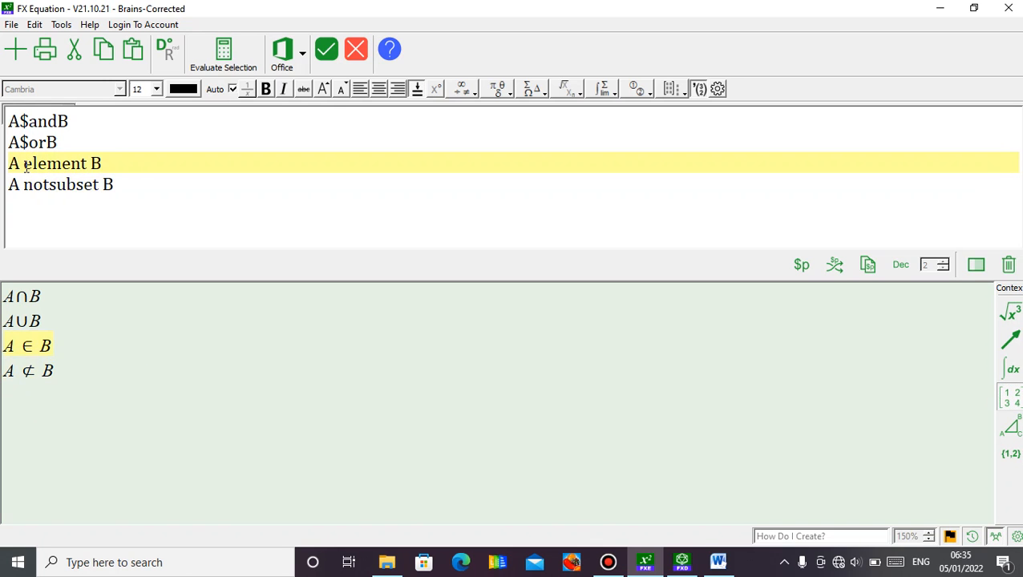
pyautogui.write('not')
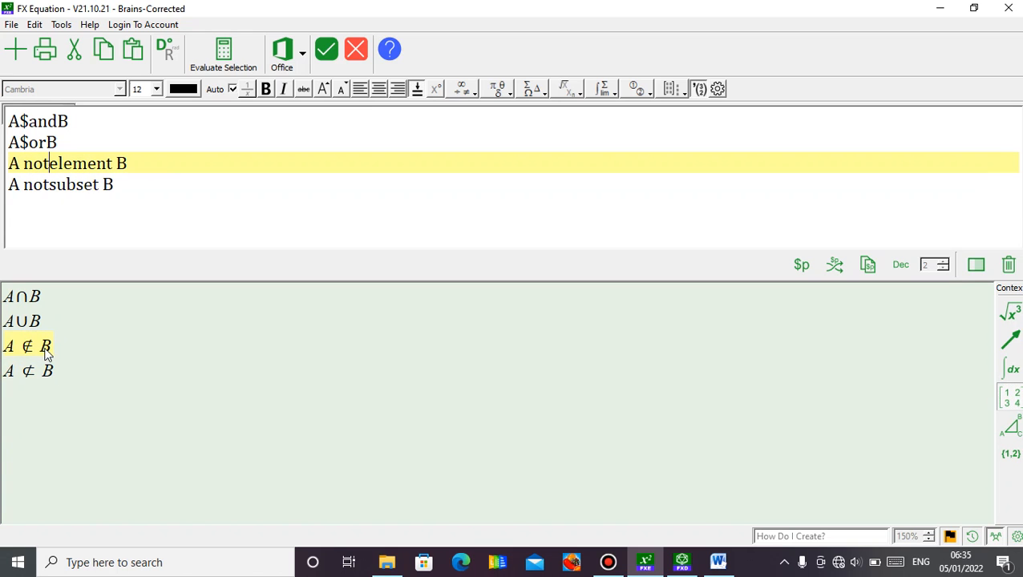
pyautogui.click(159, 184)
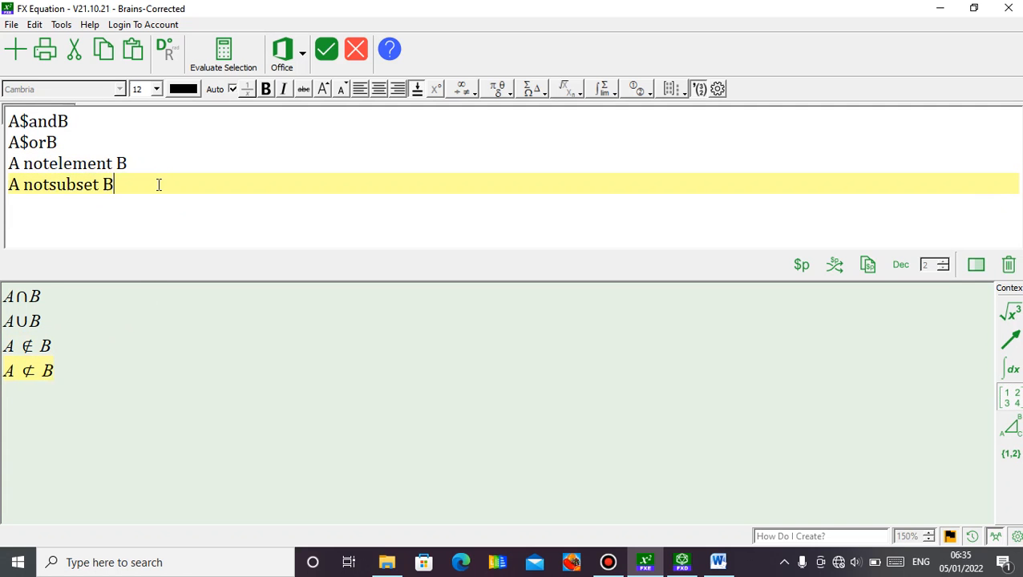
pyautogui.press('Return')
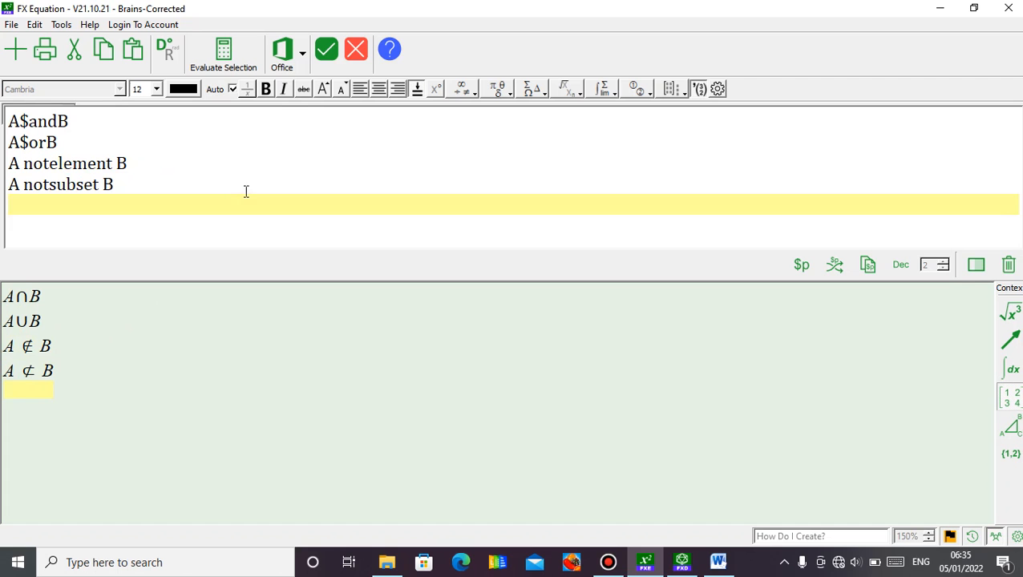
# Insert the finished set-notation equations into the Word document.
pyautogui.click(323, 61)
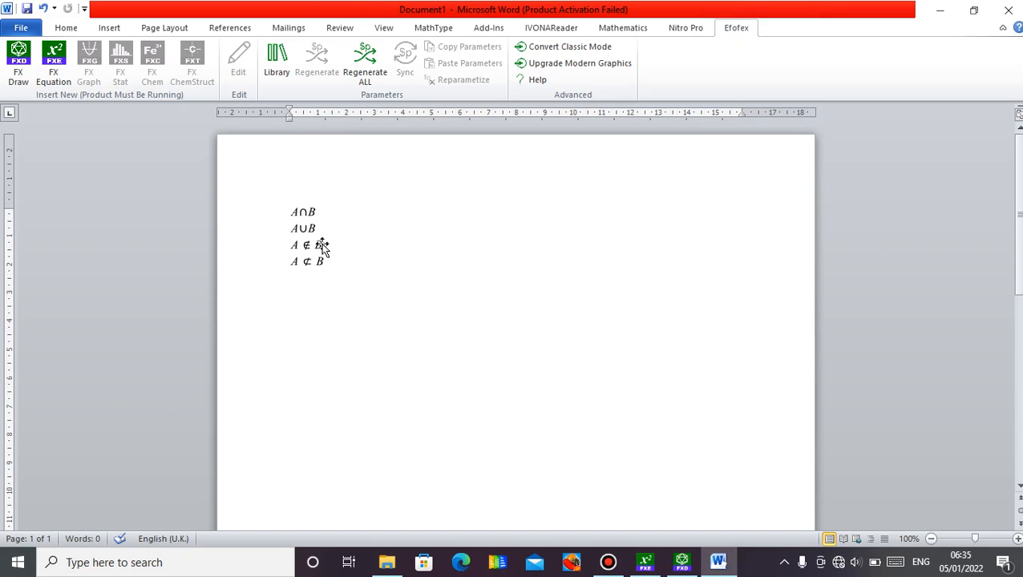
pyautogui.click(321, 249)
pyautogui.click(400, 288)
# Look through Word's full Symbol dialog and close it without inserting a symbol.
pyautogui.click(111, 28)
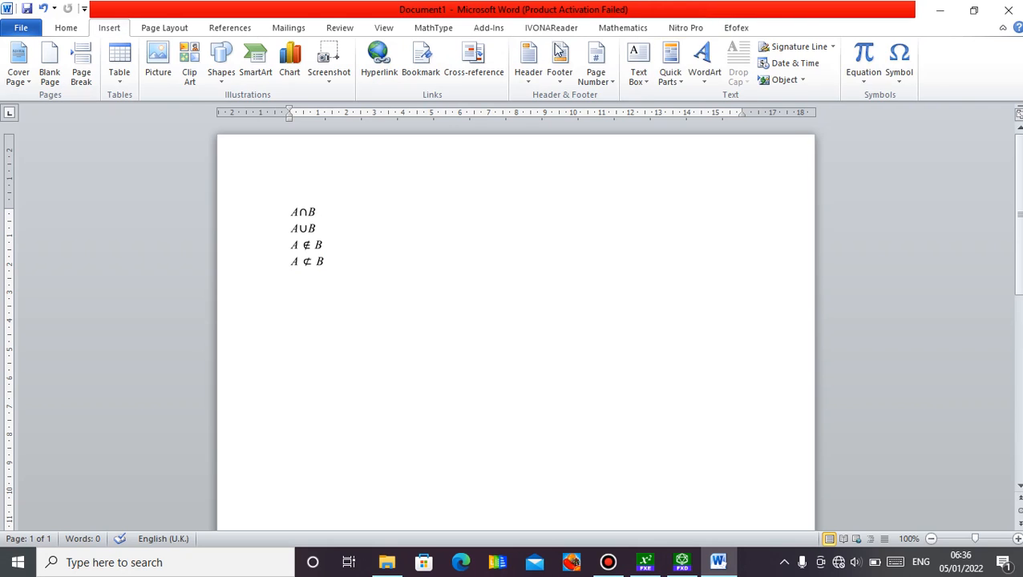
pyautogui.click(899, 68)
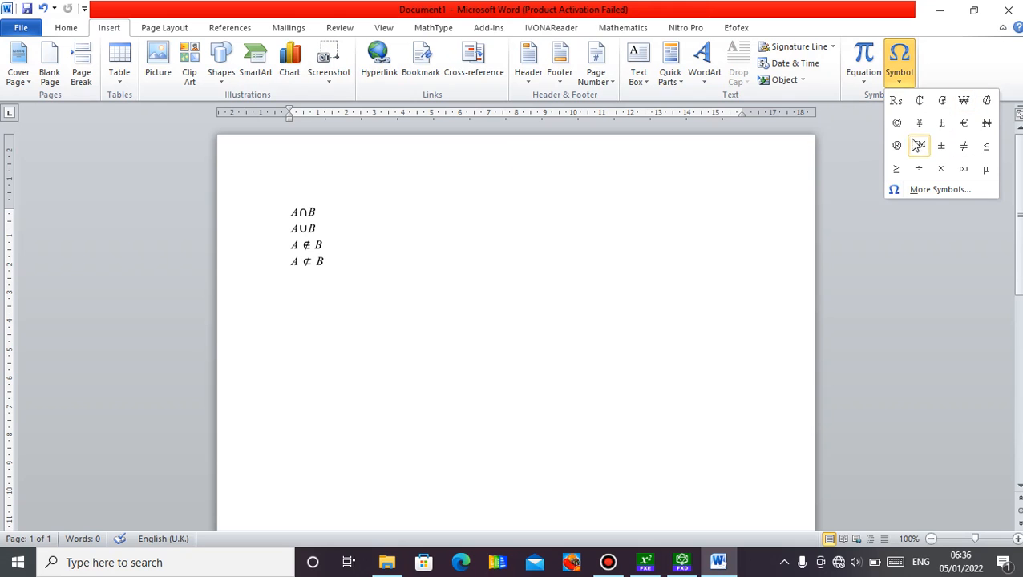
pyautogui.click(920, 188)
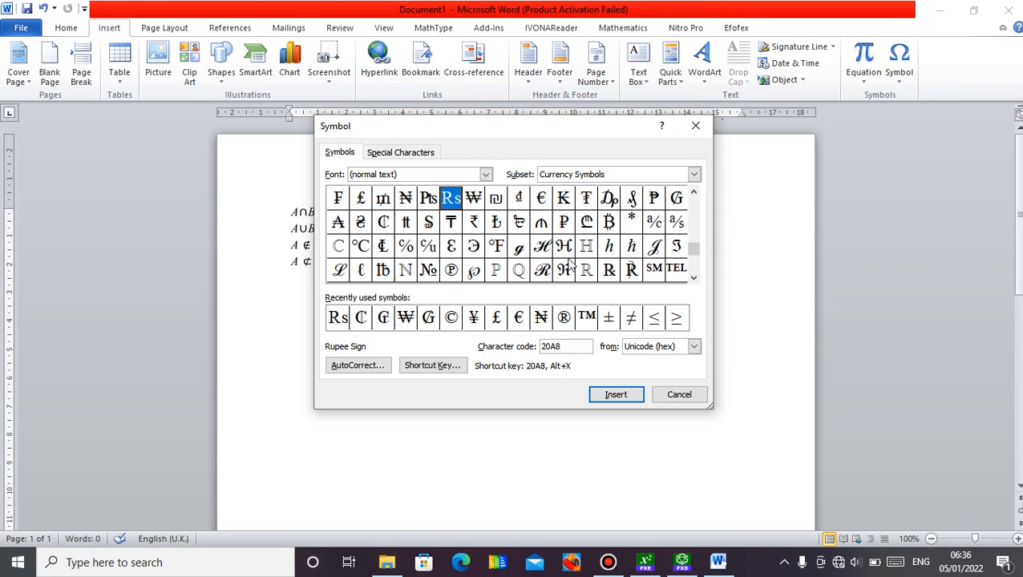
pyautogui.click(696, 127)
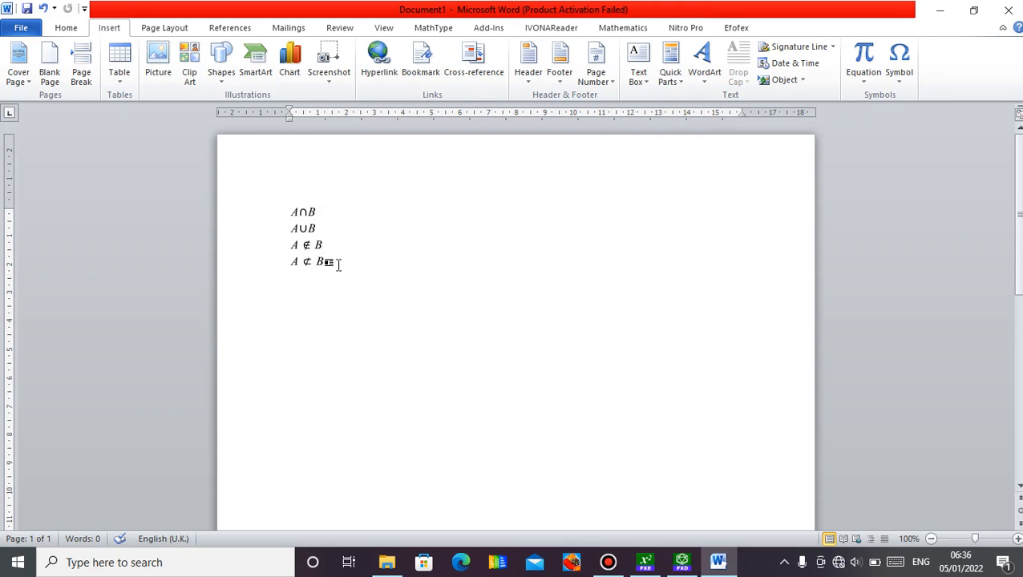
# Select the inserted equation block in the document and reopen it for editing in FX Equation.
pyautogui.click(324, 245)
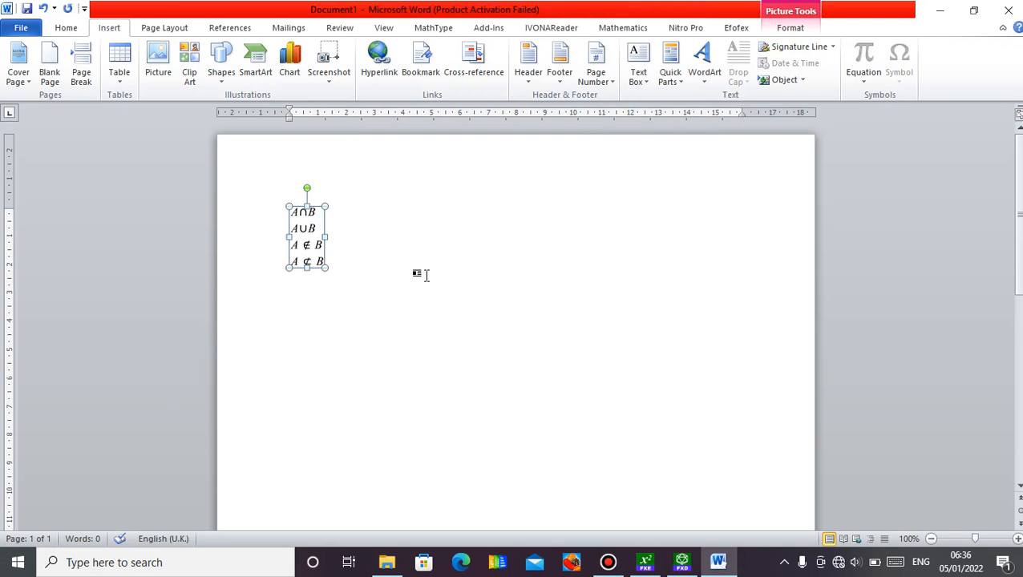
pyautogui.click(731, 30)
pyautogui.click(388, 265)
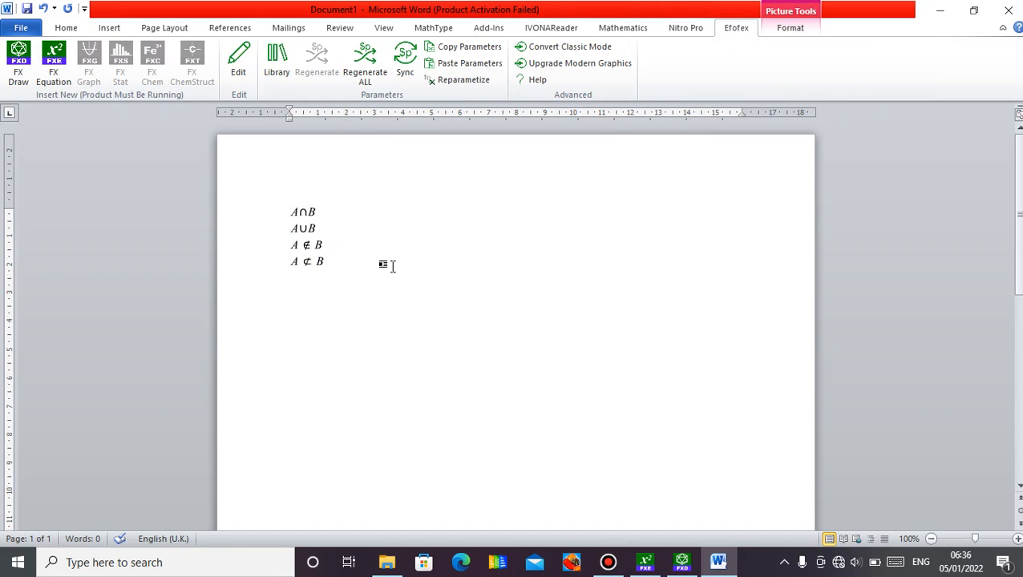
pyautogui.click(310, 245)
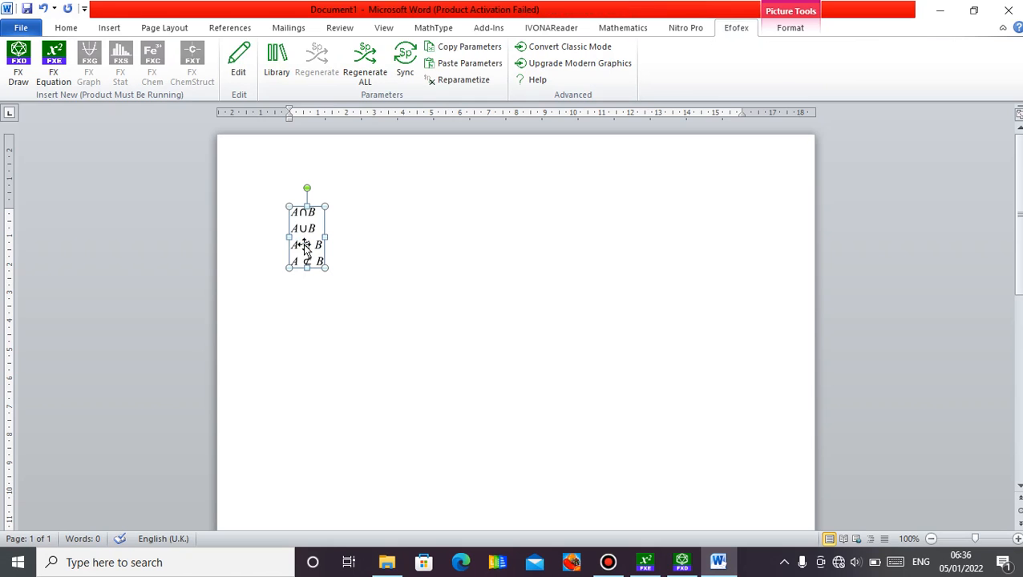
pyautogui.click(248, 75)
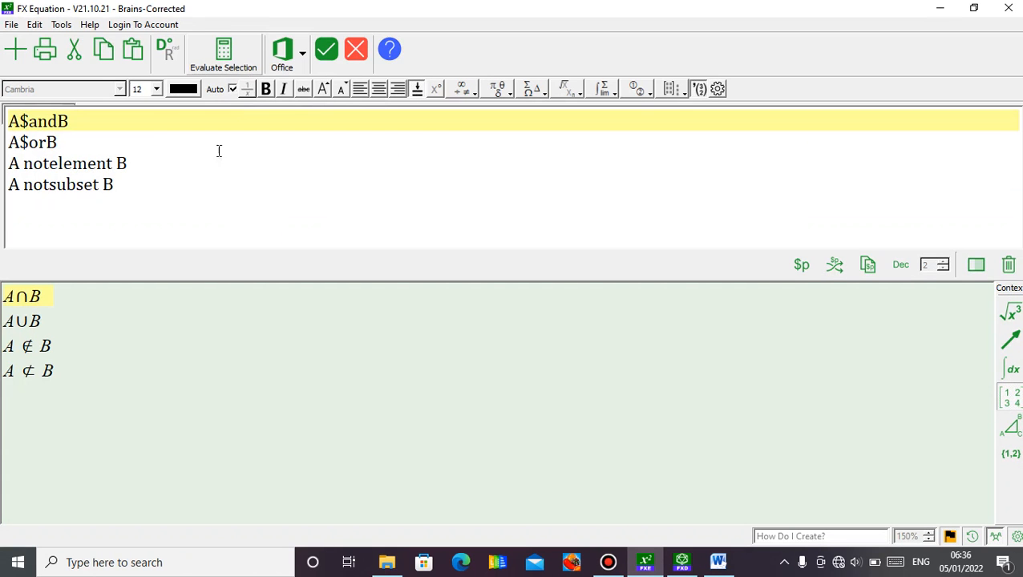
# Add A=es as a fifth line for the empty set and update the equation block in the Word document.
pyautogui.click(142, 189)
pyautogui.press('Return')
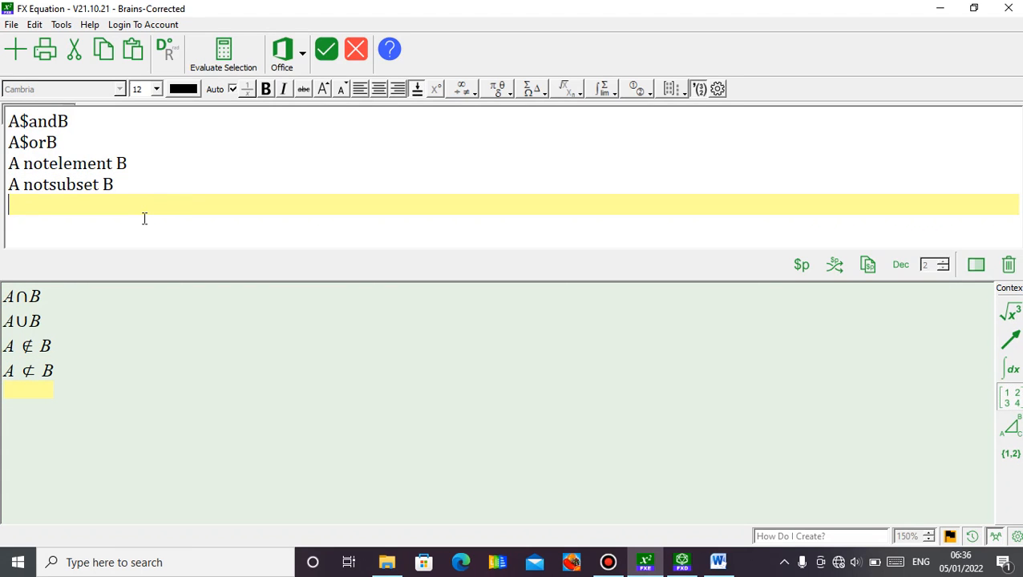
pyautogui.write('a')
pyautogui.press('BackSpace')
pyautogui.write('A=es')
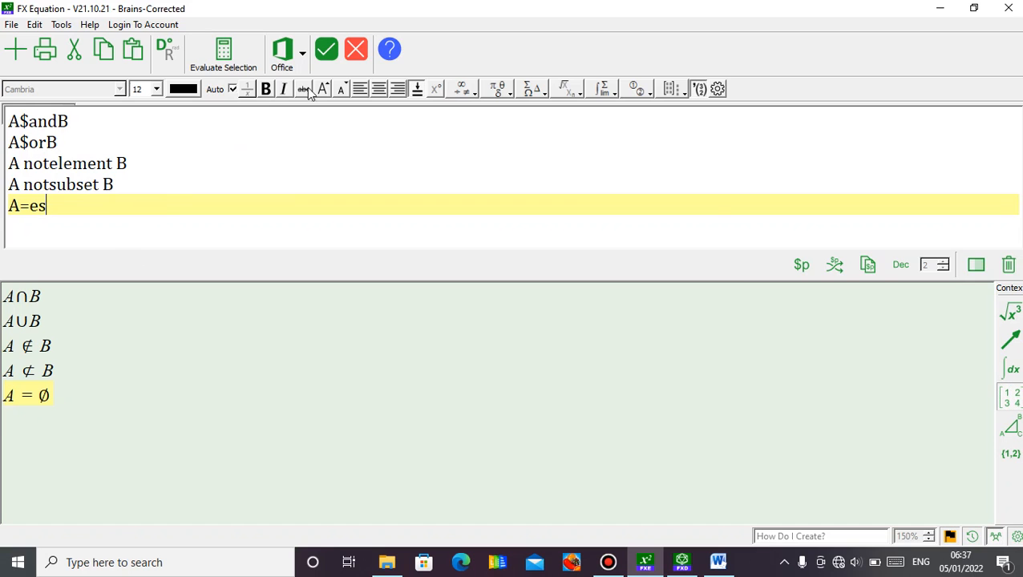
pyautogui.click(326, 55)
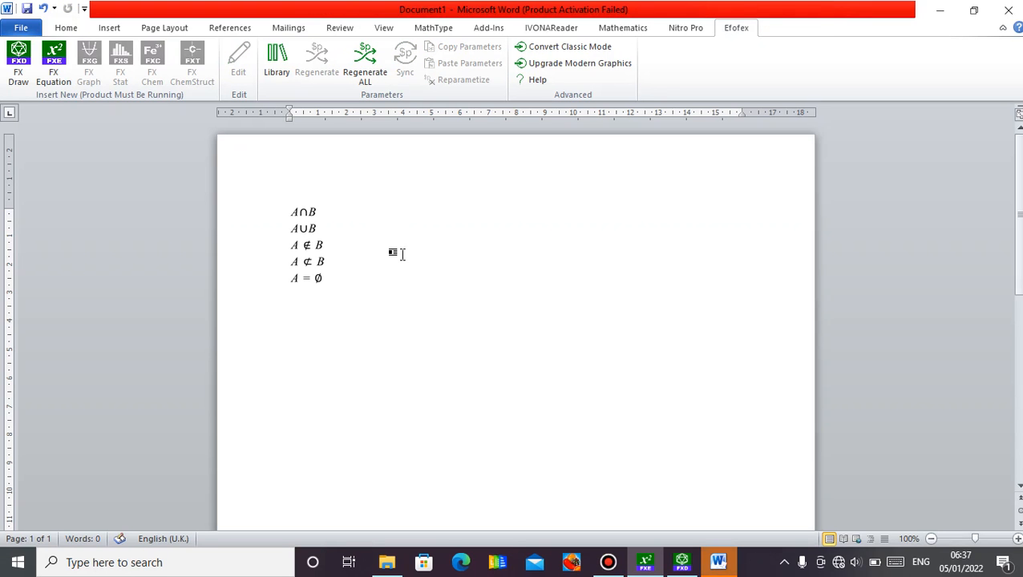
pyautogui.click(312, 254)
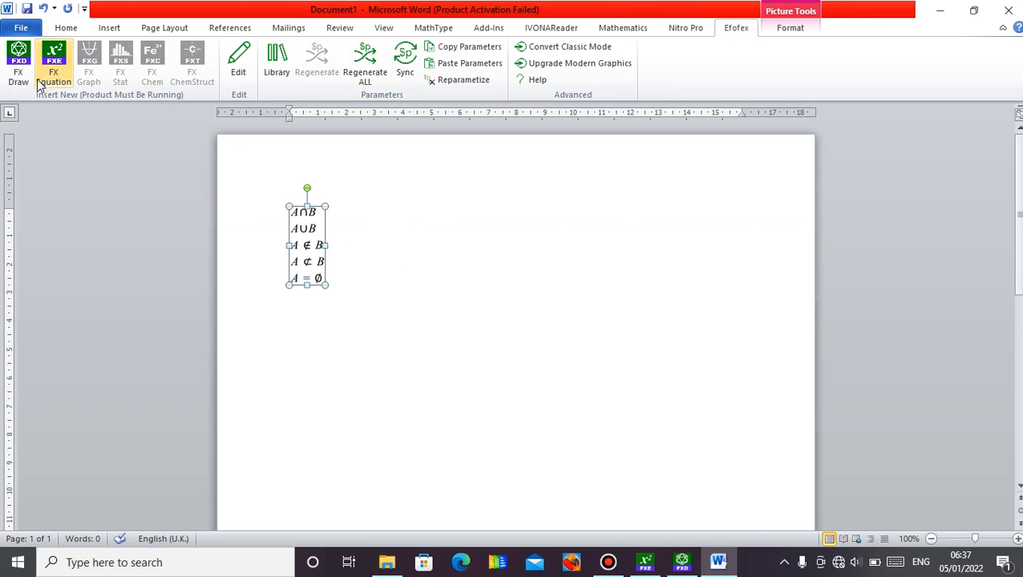
pyautogui.click(373, 274)
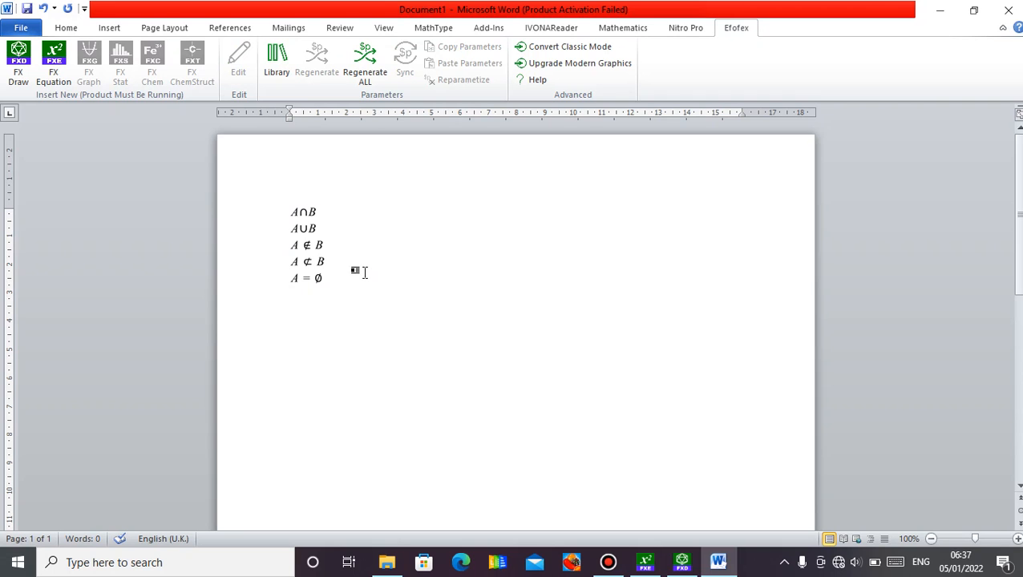
# Delete the set-notation equation block from the document and return to the start of the blank first page.
pyautogui.press('Return')
pyautogui.click(316, 261)
pyautogui.click(343, 215)
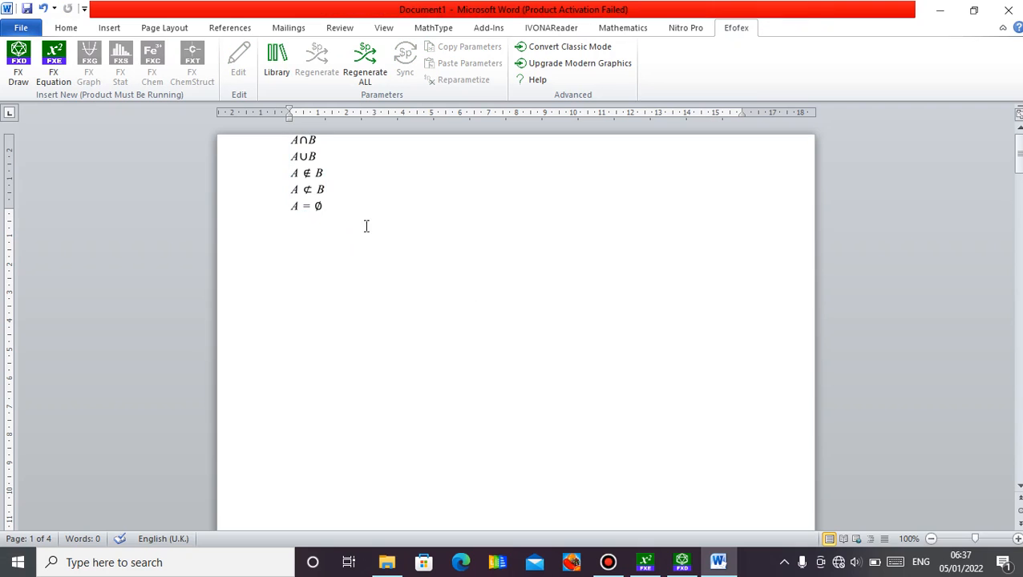
pyautogui.hotkey('ctrl', 'a')
pyautogui.click(384, 259)
pyautogui.click(321, 205)
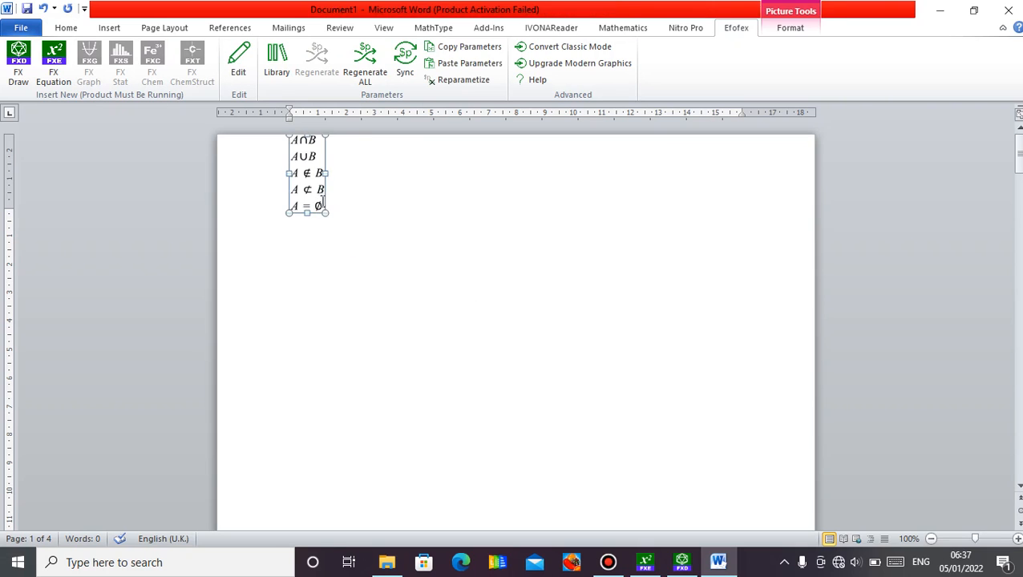
pyautogui.press('Delete')
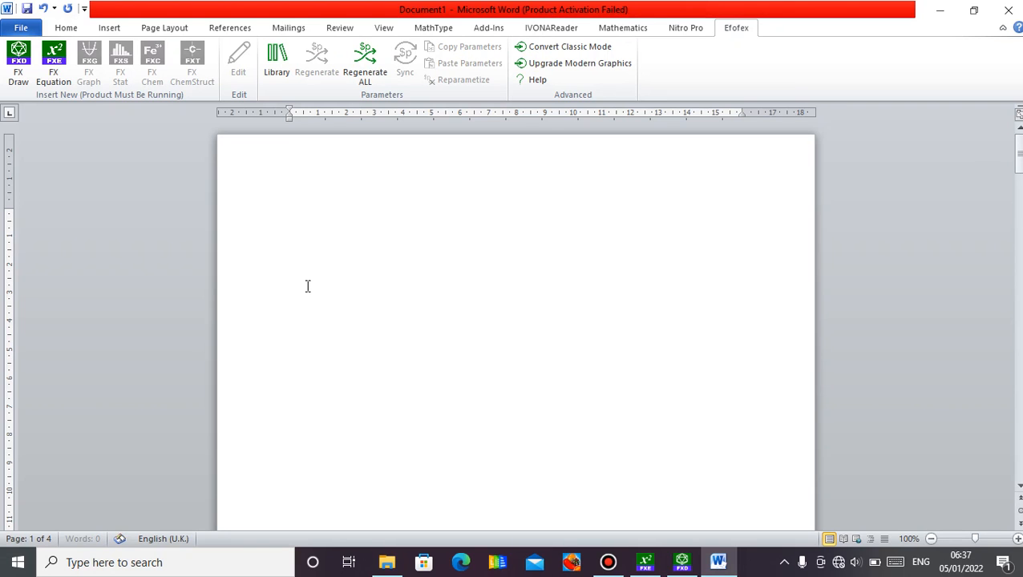
pyautogui.hotkey('ctrl', 'Return')
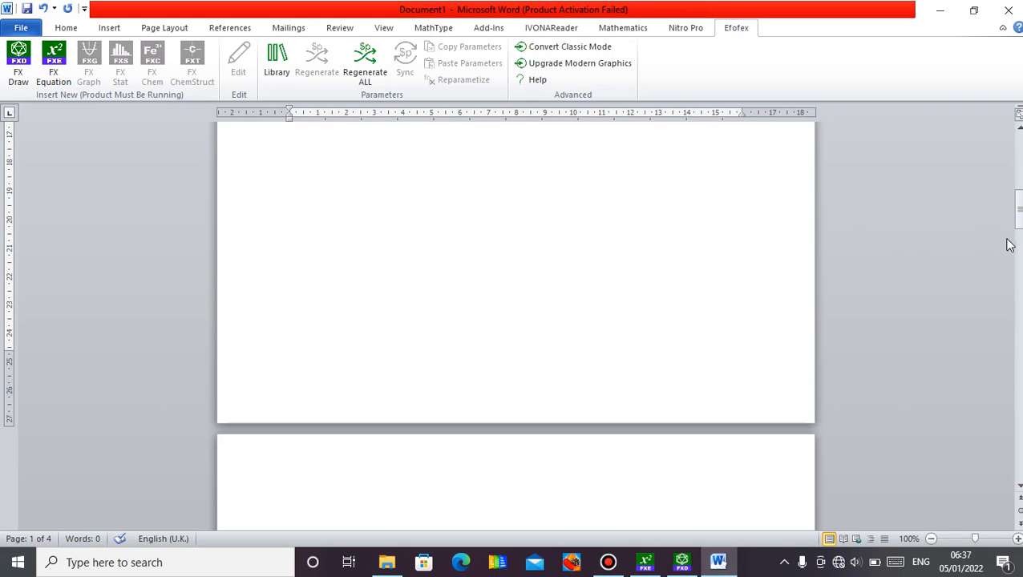
pyautogui.moveTo(1016, 231); pyautogui.dragTo(1016, 170)
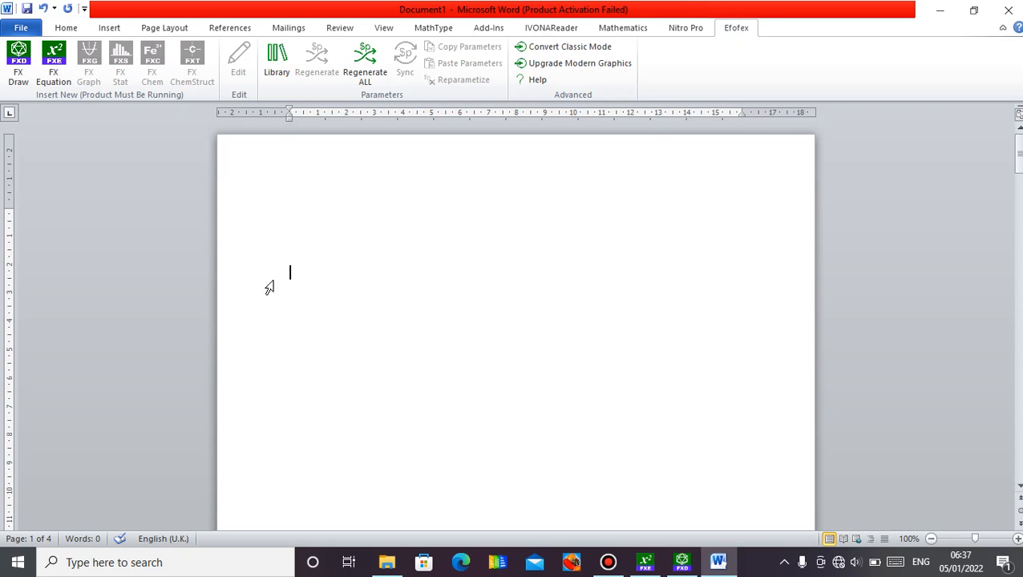
# Start a new FX Draw drawing from the Word document and hide the grid on the drawing canvas.
pyautogui.click(19, 76)
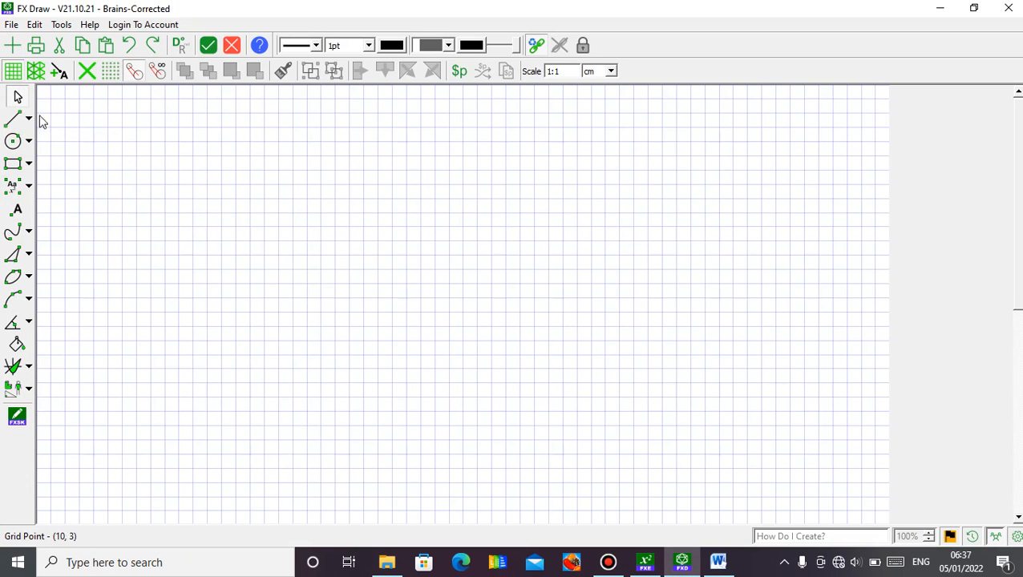
pyautogui.click(15, 74)
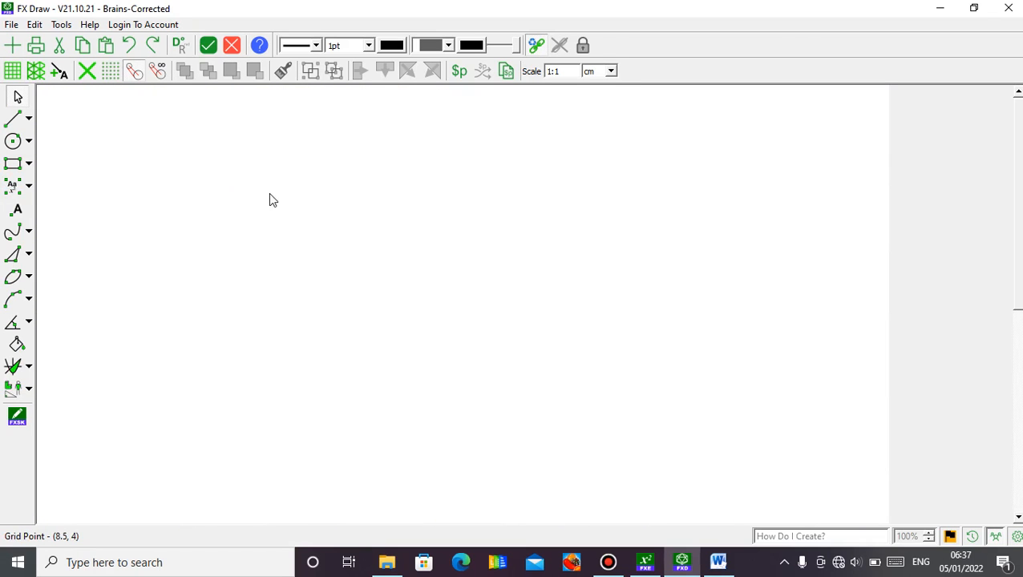
pyautogui.click(12, 78)
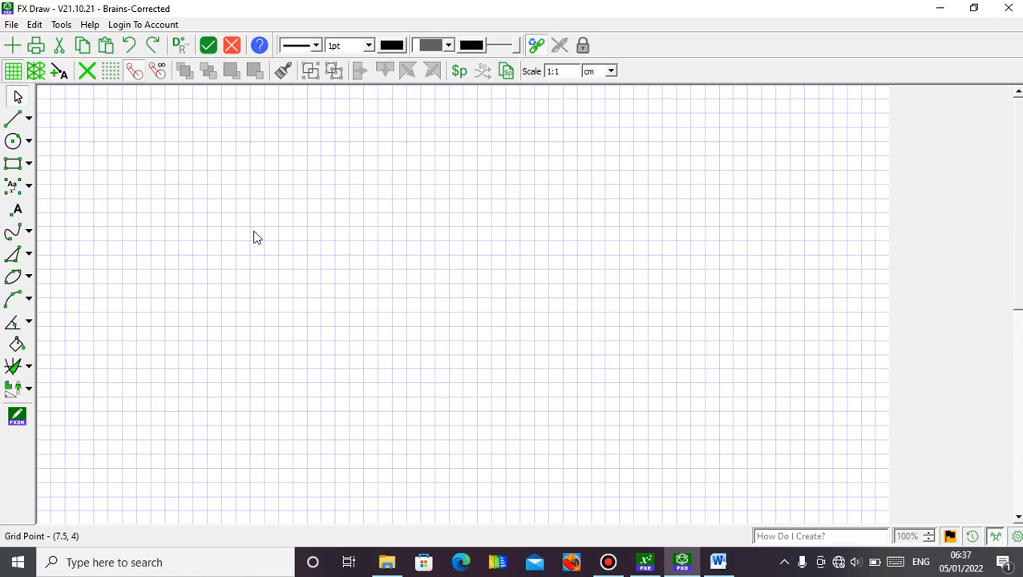
pyautogui.click(14, 76)
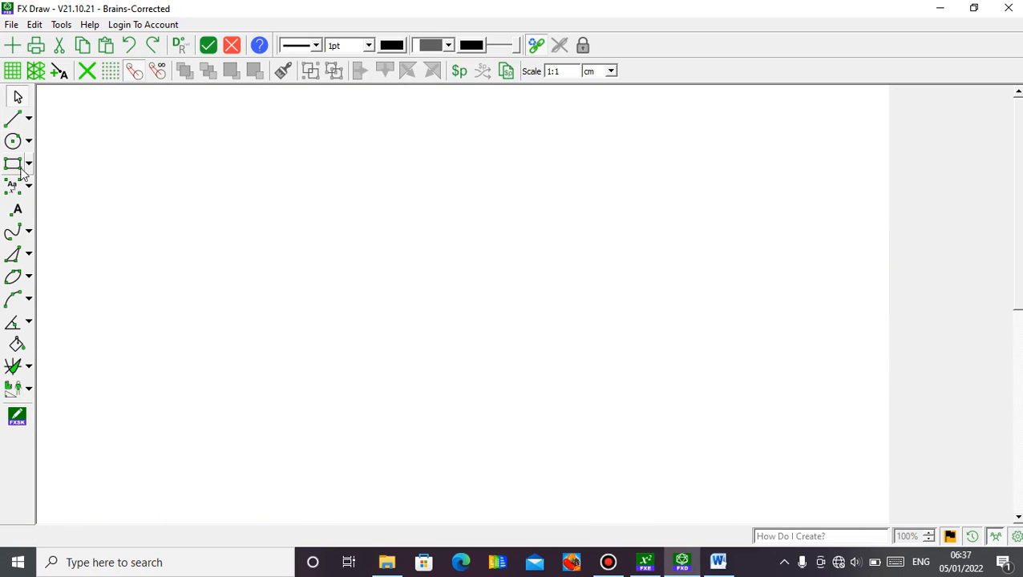
# Draw a Two Circle Venn Diagram in the middle of the canvas and reshape it to be taller and slightly narrower.
pyautogui.click(28, 368)
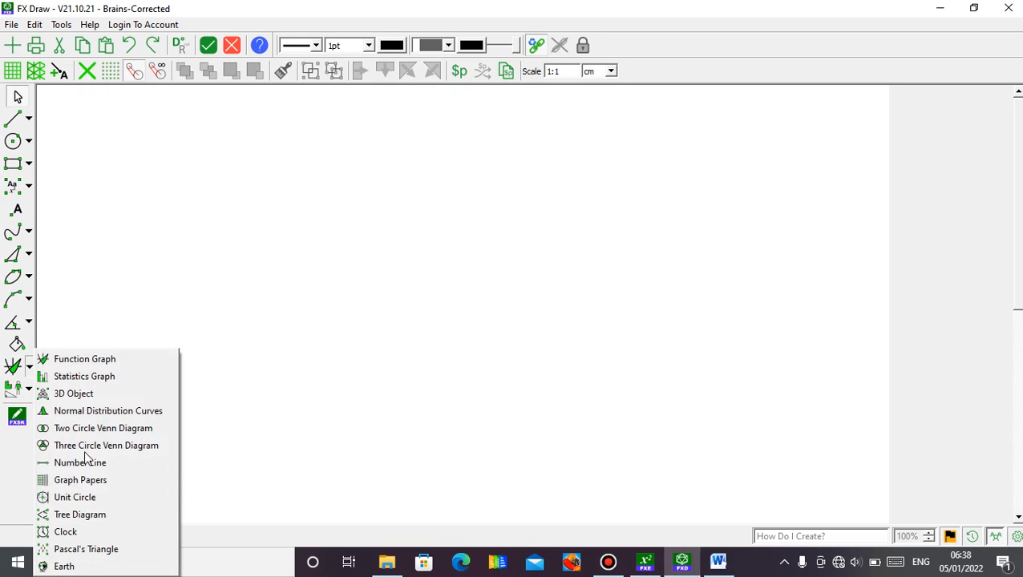
pyautogui.click(133, 428)
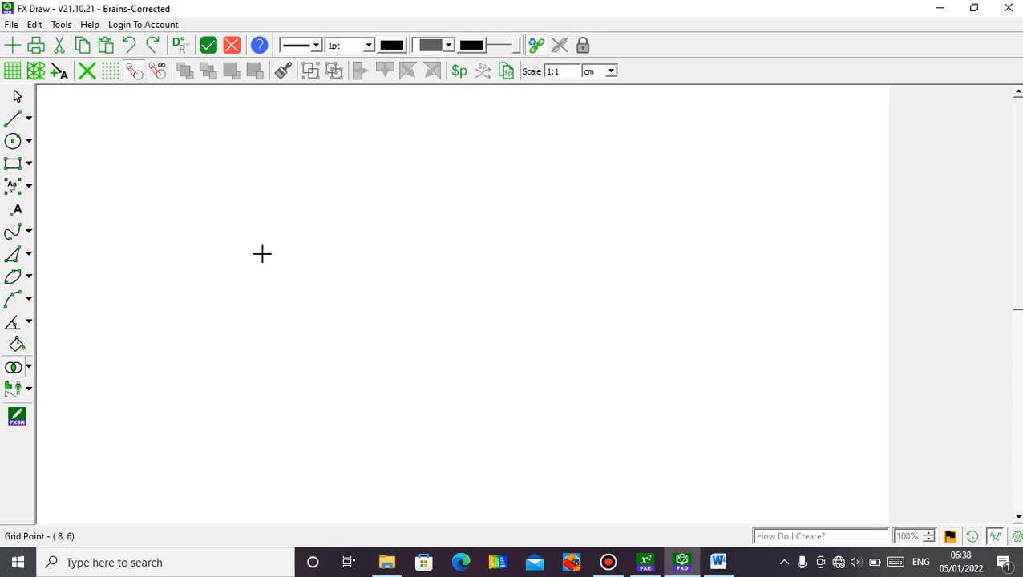
pyautogui.moveTo(263, 254)
pyautogui.mouseDown()
pyautogui.moveTo(450, 270)
pyautogui.moveTo(528, 337)
pyautogui.moveTo(553, 411)
pyautogui.mouseUp()
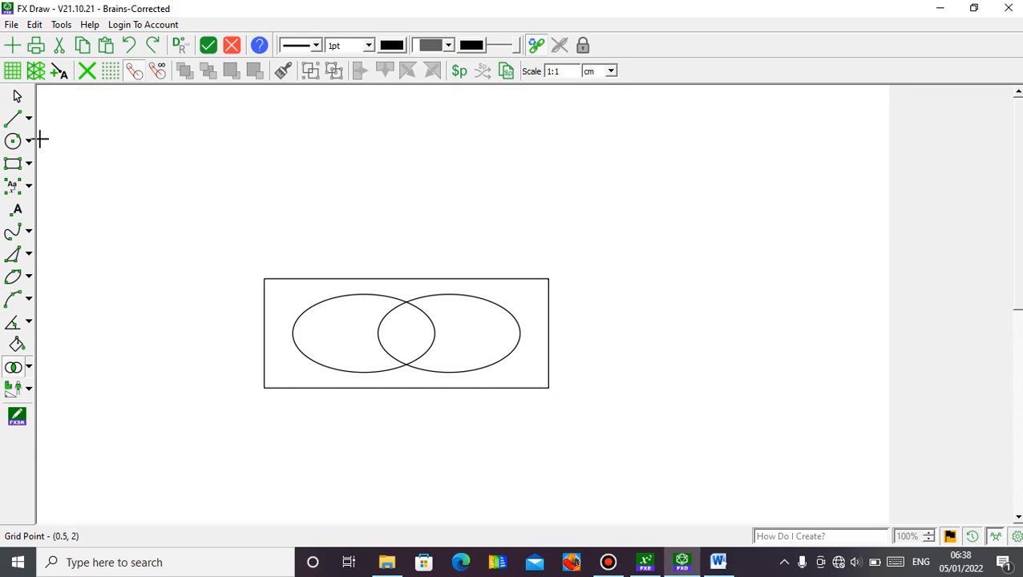
pyautogui.click(18, 97)
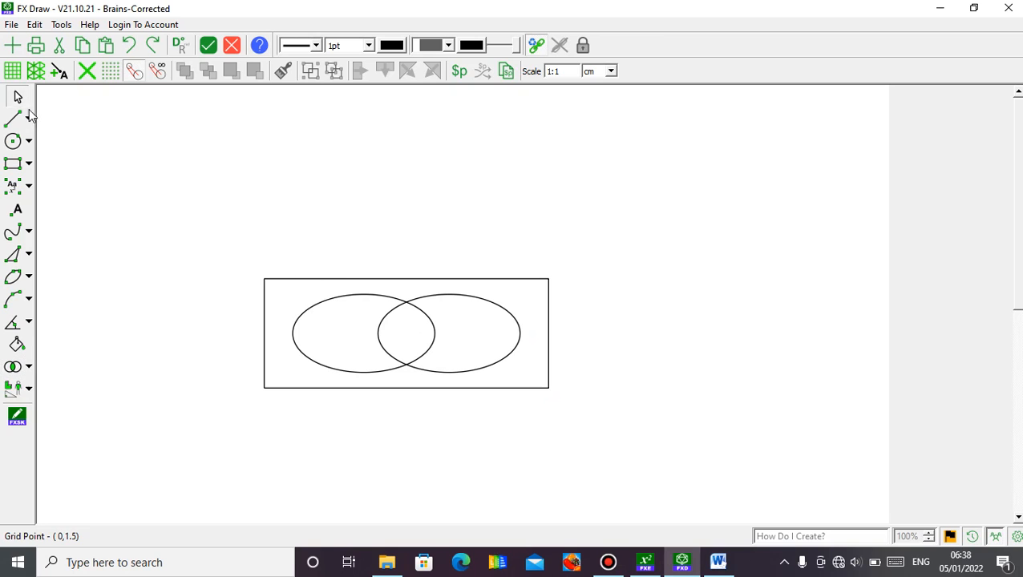
pyautogui.click(342, 281)
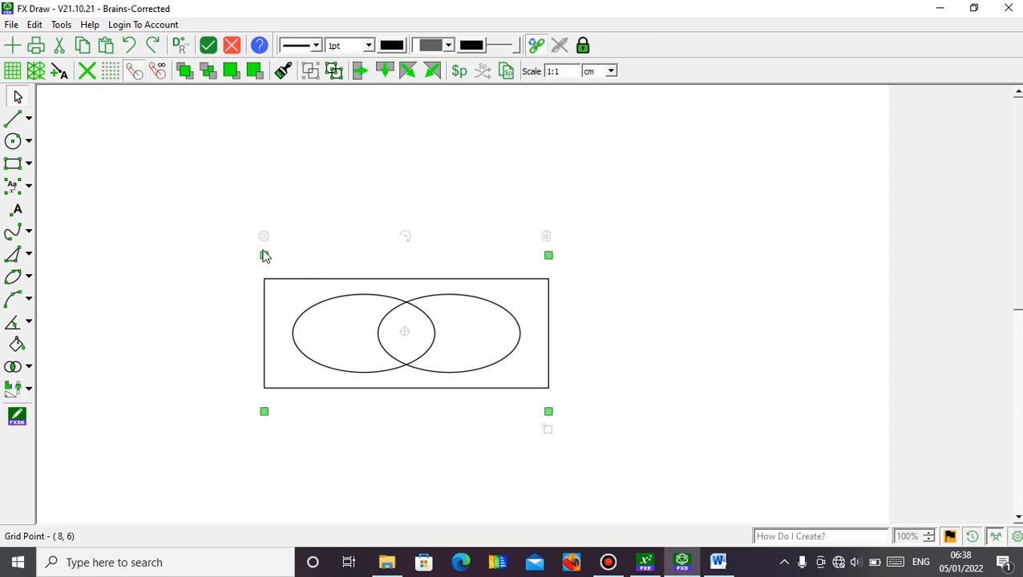
pyautogui.moveTo(265, 257); pyautogui.dragTo(305, 190)
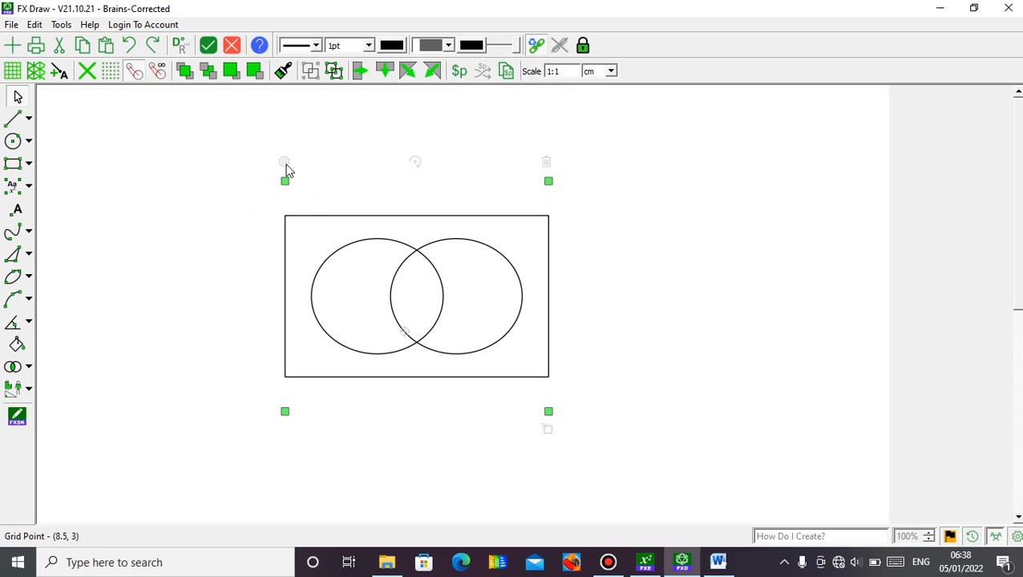
# Label the Venn diagram's regions 4, 7 and 6 from left to right, and flood-fill the region containing 4 with solid black.
pyautogui.click(286, 162)
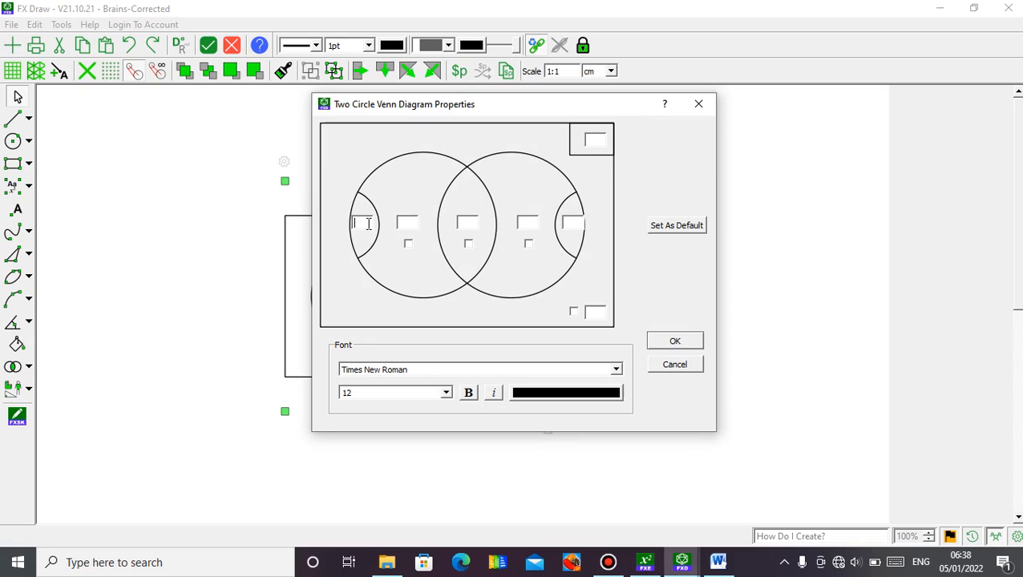
pyautogui.click(407, 225)
pyautogui.click(673, 341)
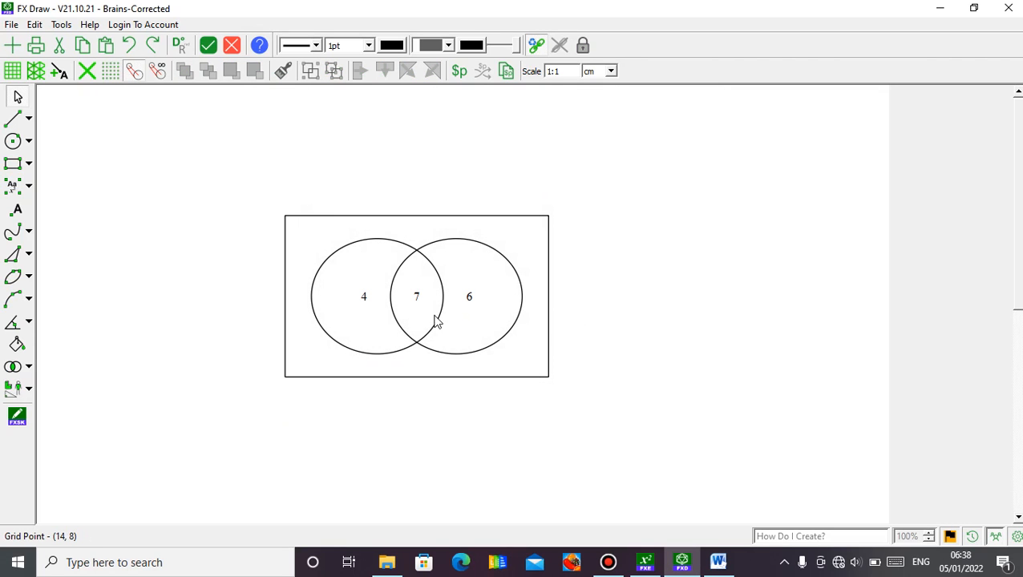
pyautogui.click(18, 351)
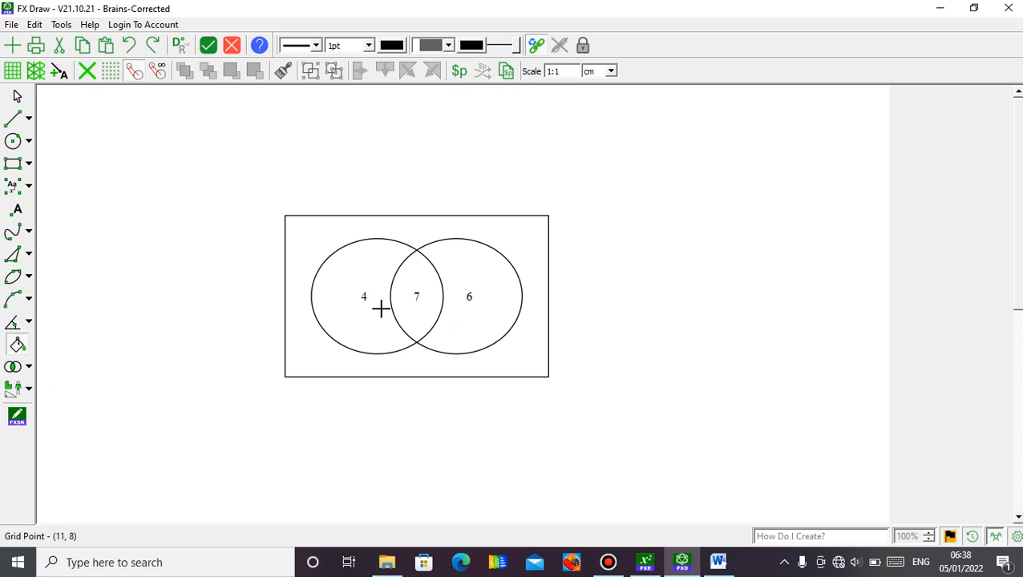
pyautogui.click(351, 315)
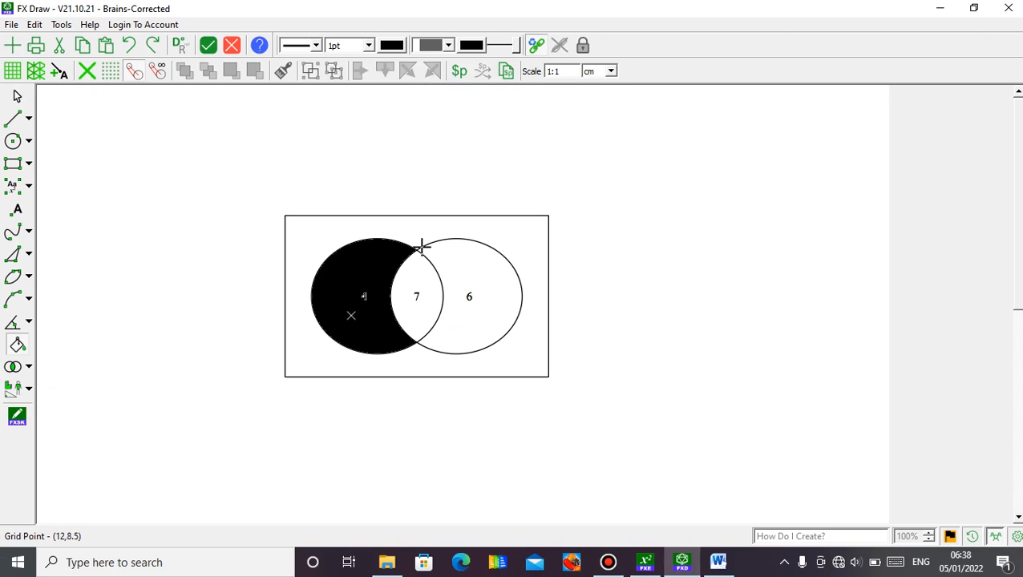
# Set the fill style to a forward-slanting diagonal hatch and flood-fill the Venn diagram region containing 6 with it.
pyautogui.click(449, 46)
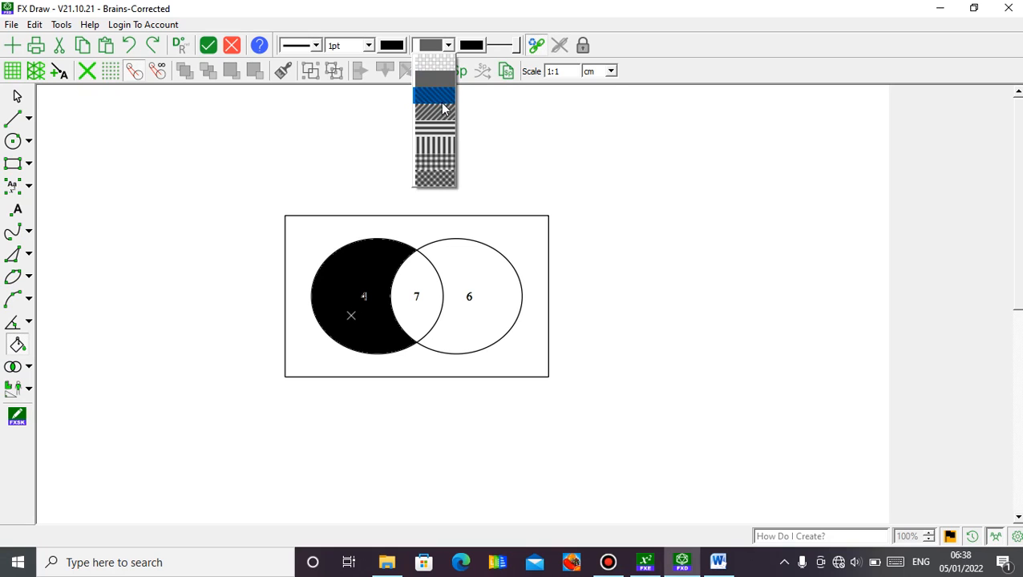
pyautogui.click(442, 113)
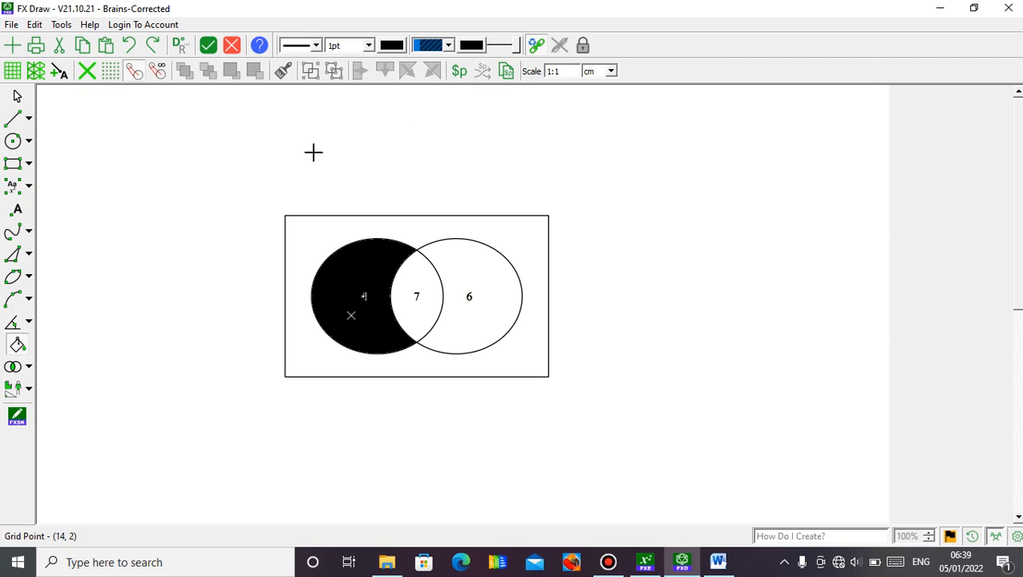
pyautogui.click(17, 96)
pyautogui.click(333, 288)
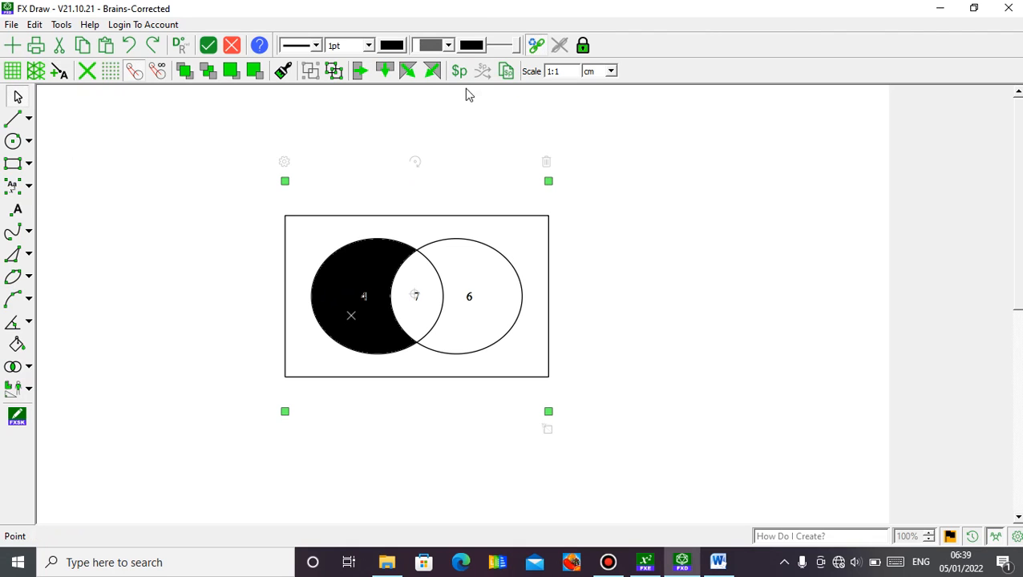
pyautogui.click(449, 45)
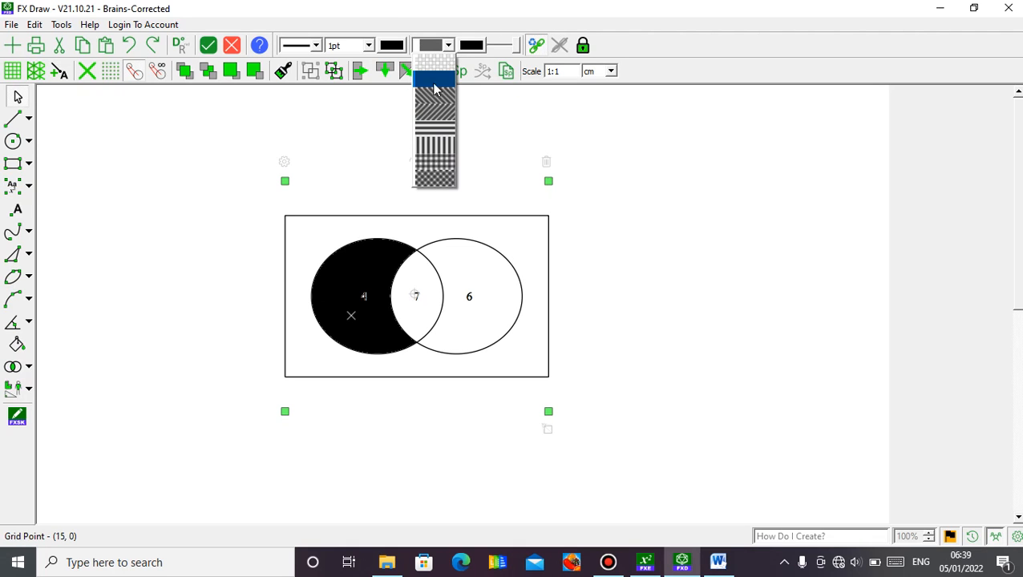
pyautogui.click(433, 95)
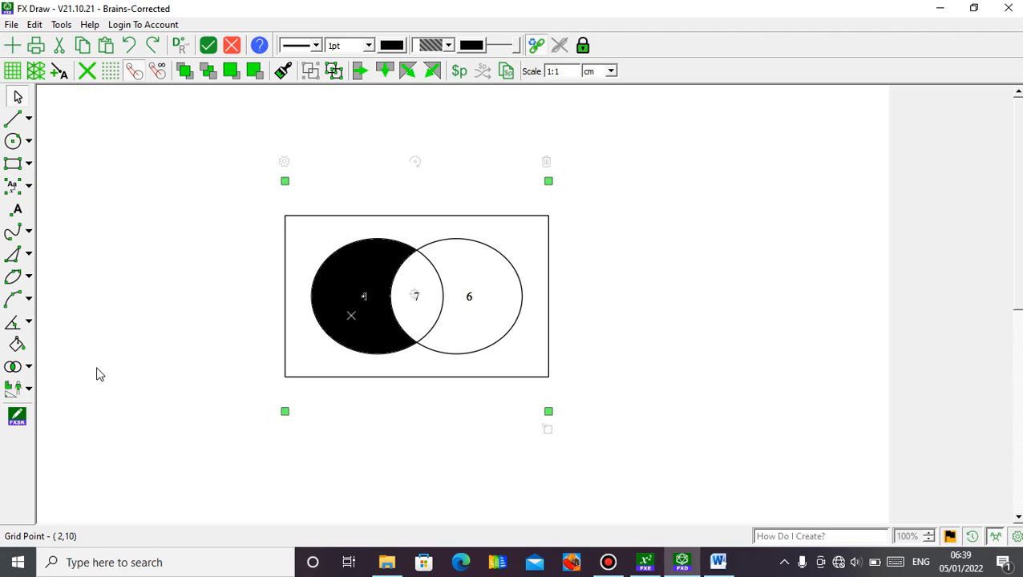
pyautogui.click(19, 346)
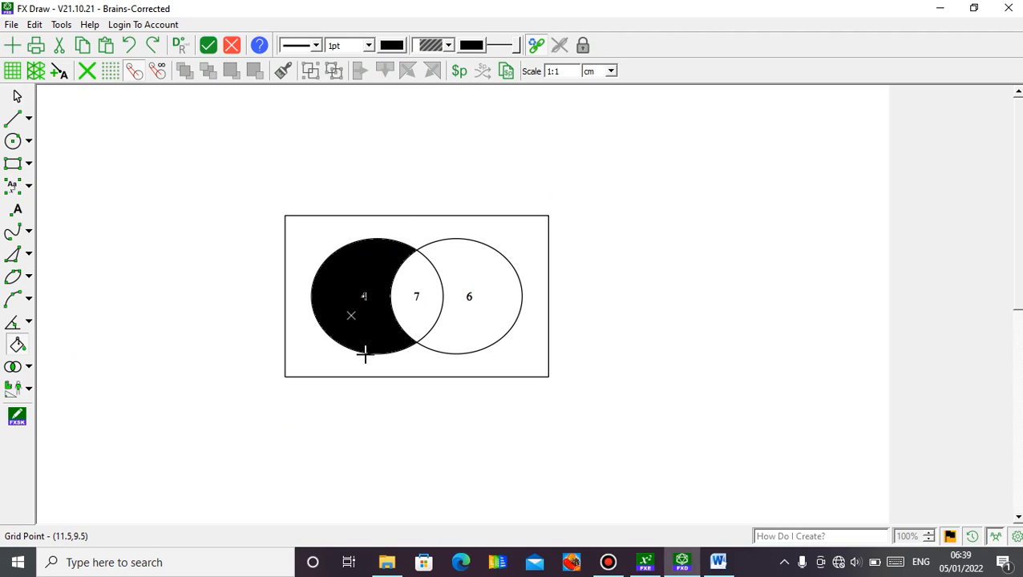
pyautogui.click(477, 305)
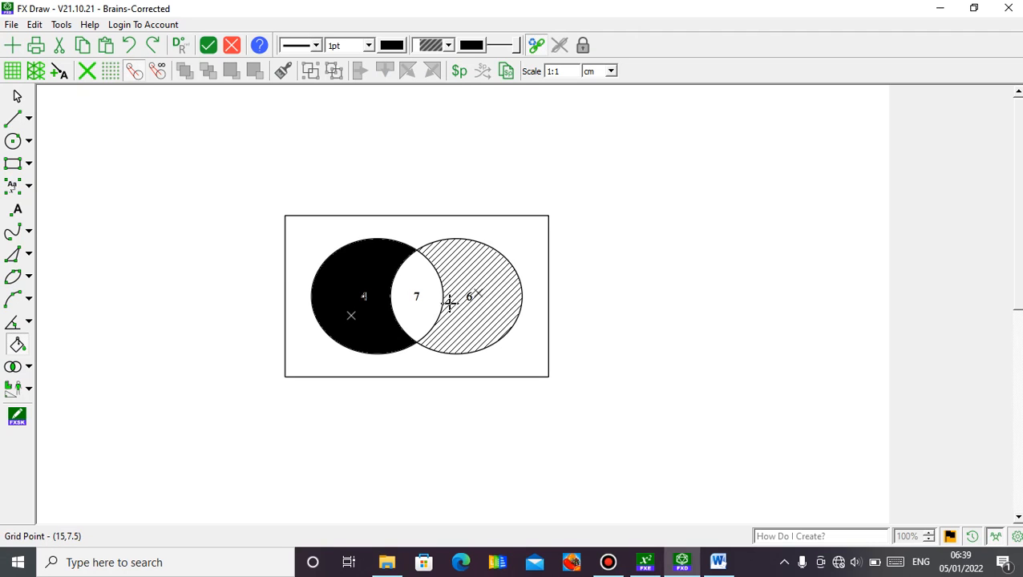
# Finish the fill and insert the completed Venn diagram into the Word document.
pyautogui.click(17, 97)
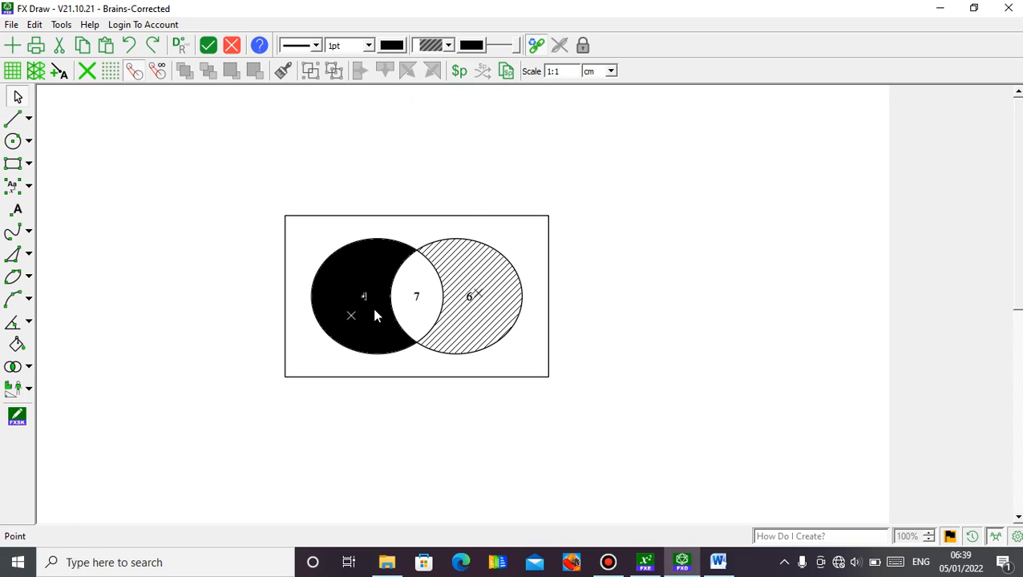
pyautogui.click(208, 47)
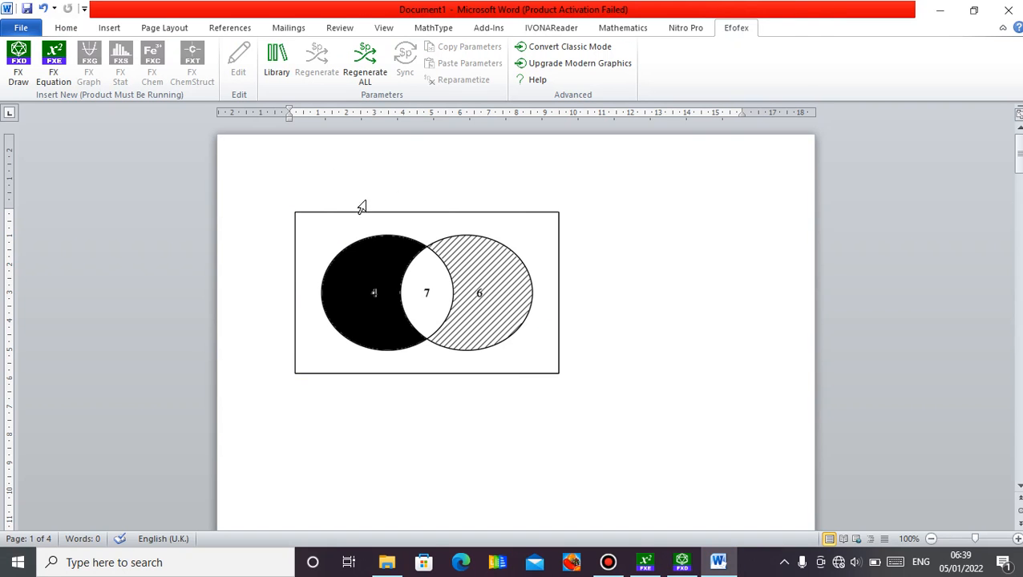
# Delete the inserted Venn diagram from the Word document, leaving the first page blank.
pyautogui.click(518, 345)
pyautogui.press('Delete')
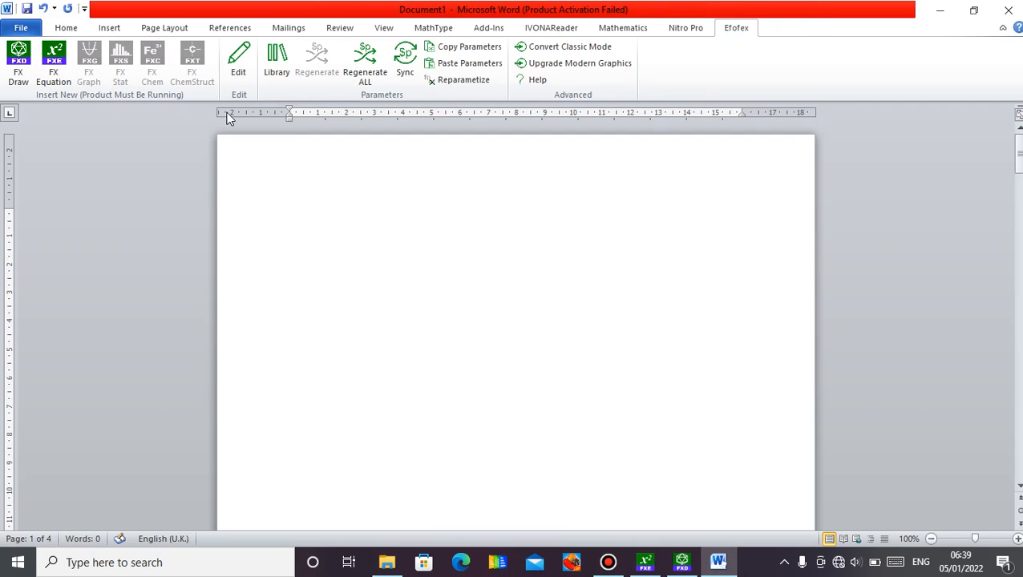
pyautogui.click(53, 72)
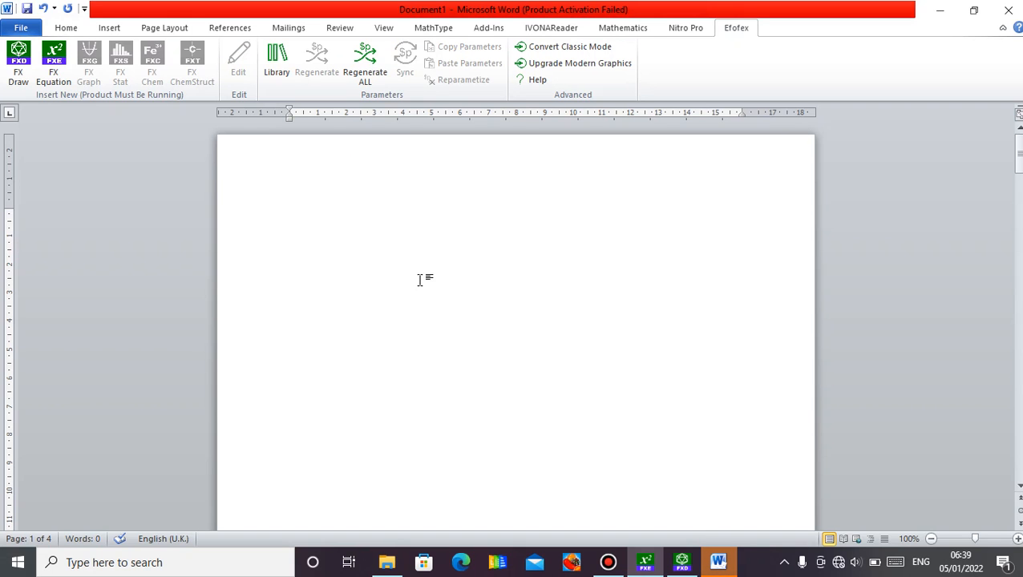
# Insert a four-column table on the blank page and undo the insertion.
pyautogui.click(111, 28)
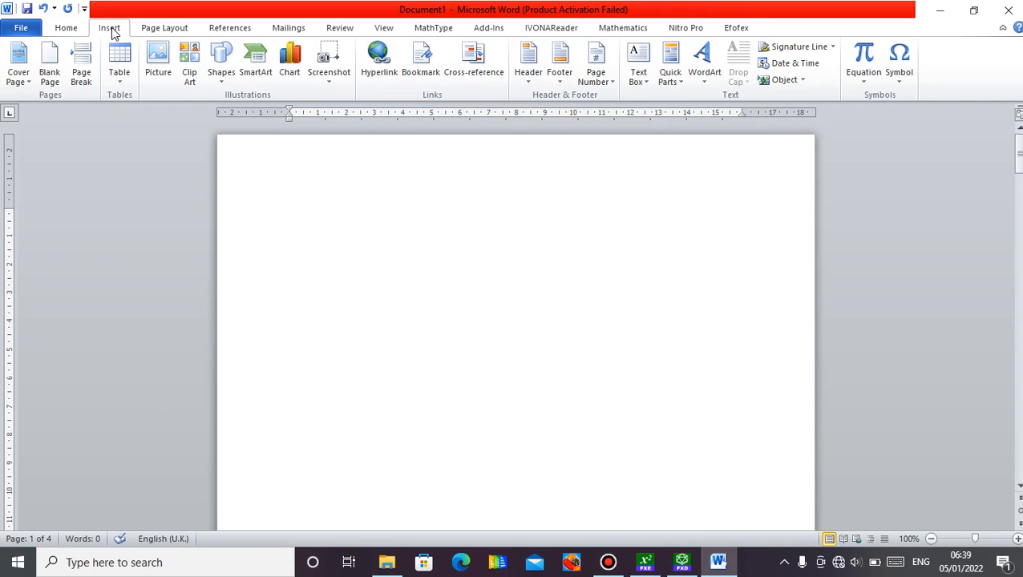
pyautogui.click(125, 87)
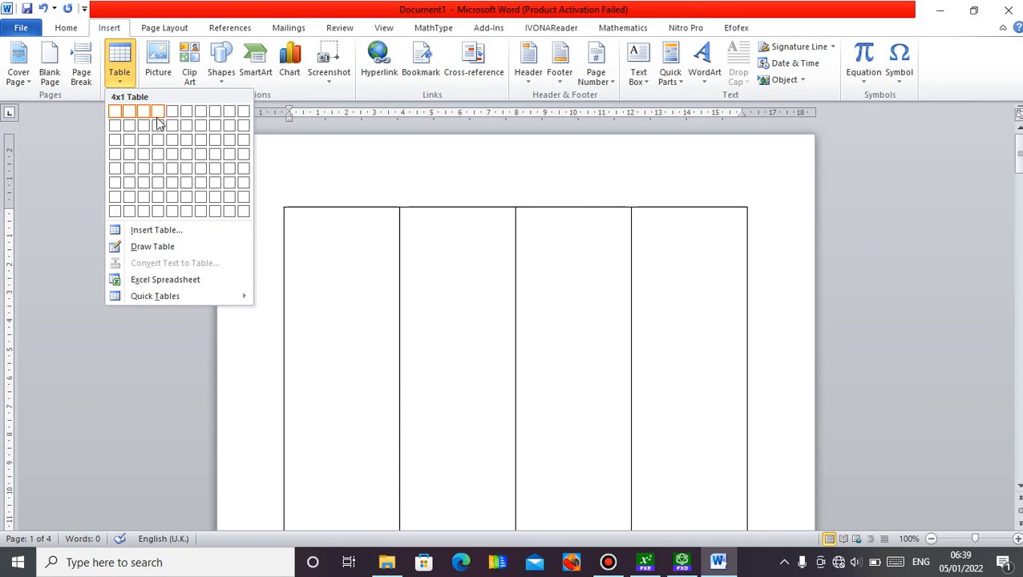
pyautogui.click(157, 153)
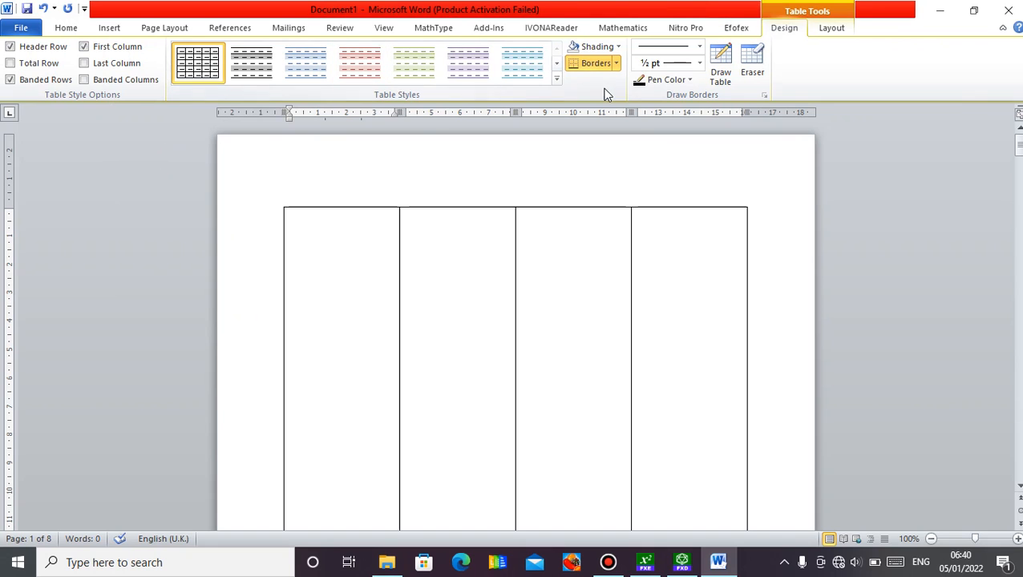
pyautogui.hotkey('ctrl', 'z')
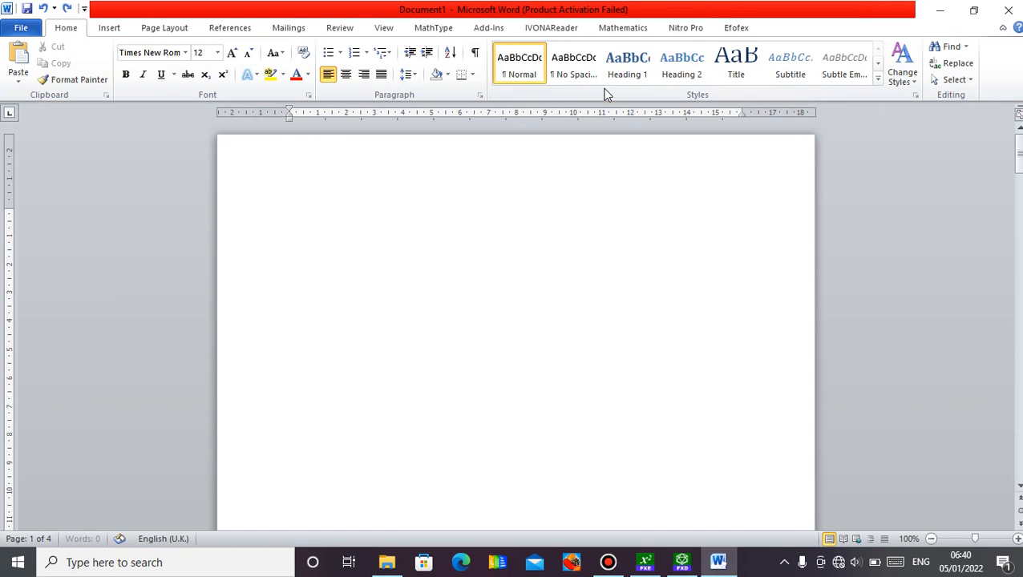
# Insert a table with 5 columns and 4 rows by specifying its dimensions on the blank page.
pyautogui.click(113, 27)
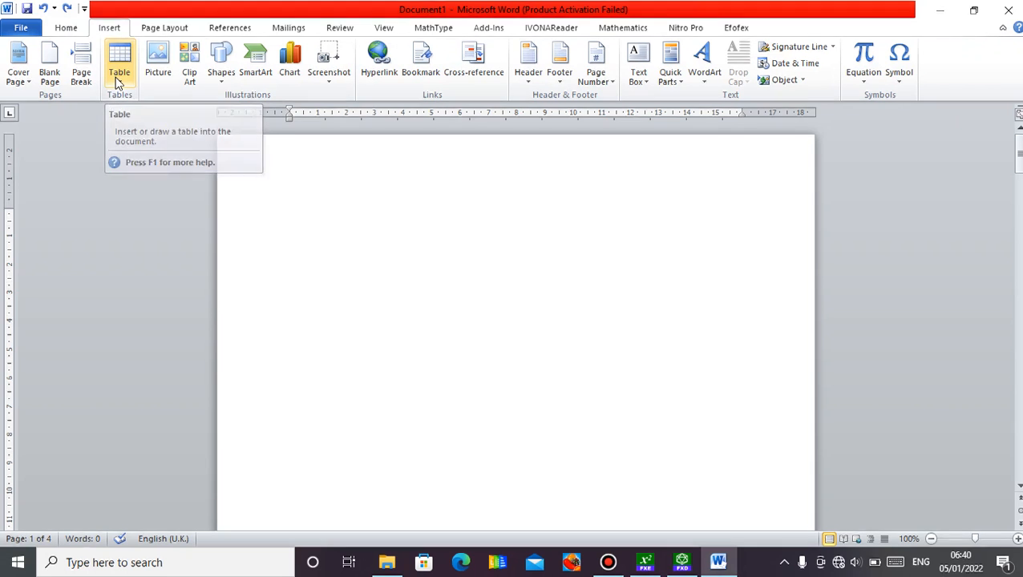
pyautogui.click(119, 76)
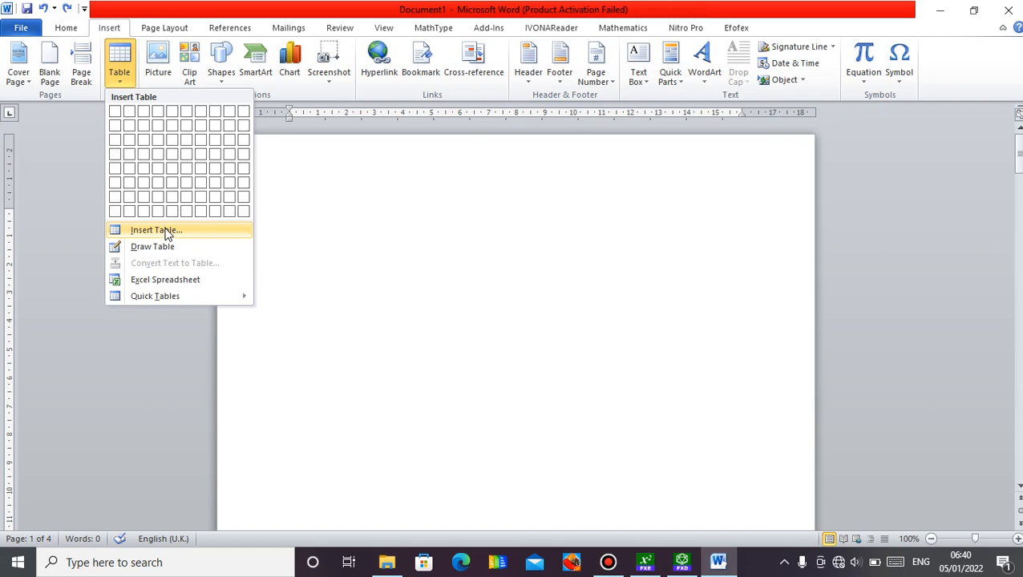
pyautogui.click(166, 231)
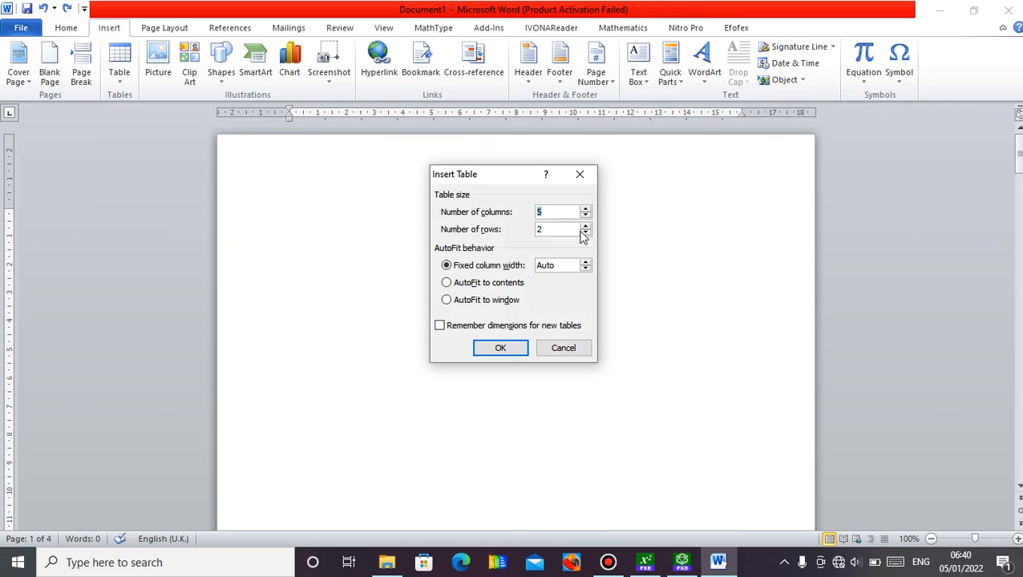
pyautogui.press('BackSpace')
pyautogui.write('4')
pyautogui.click(514, 348)
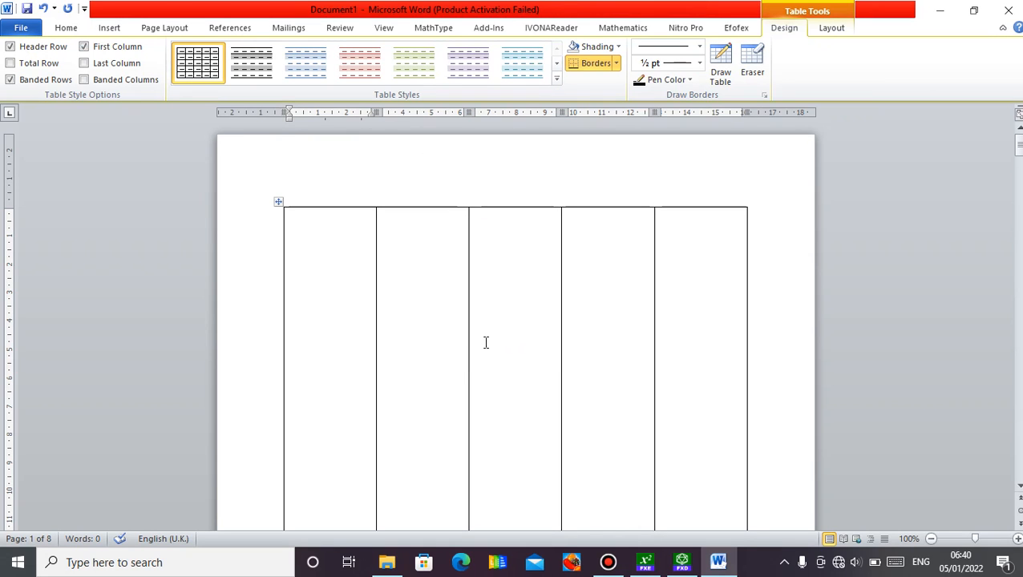
# Close the Word document containing the five-column table without saving its changes.
pyautogui.moveTo(1018, 158); pyautogui.dragTo(1018, 181)
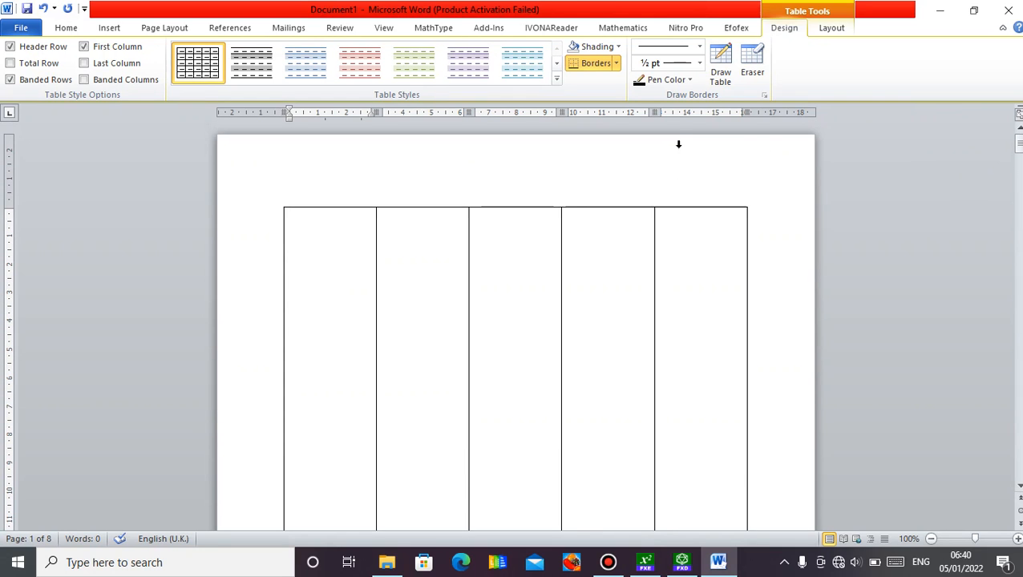
pyautogui.click(1012, 11)
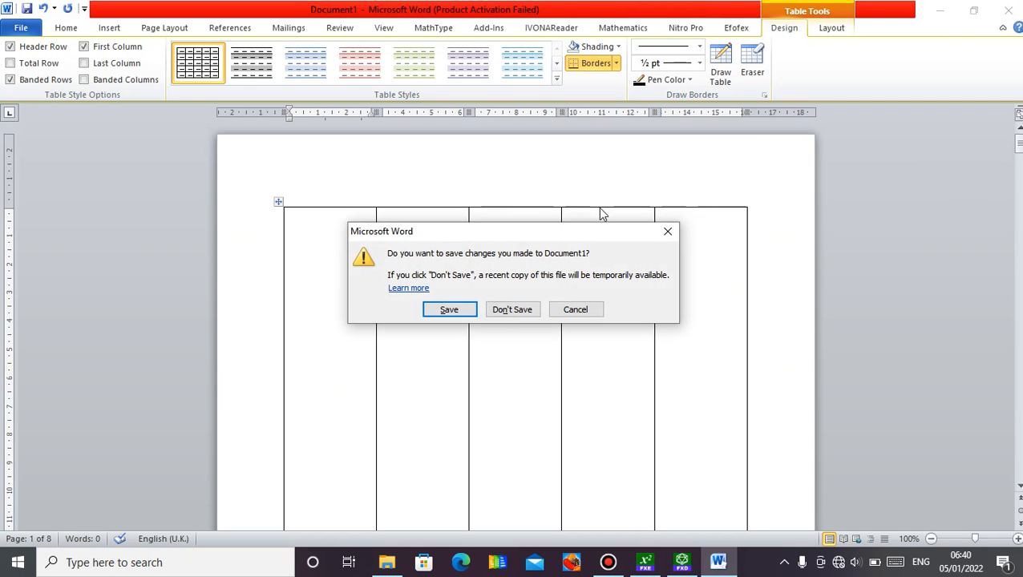
pyautogui.click(522, 310)
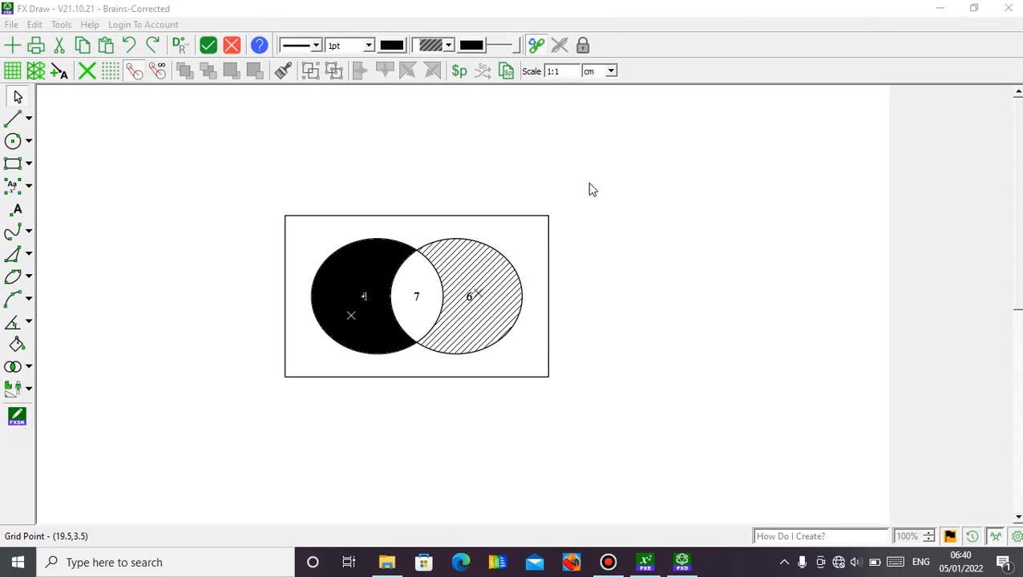
# Minimize FX Draw and FX Equation, and start Microsoft Word 2010 from the desktop.
pyautogui.click(939, 9)
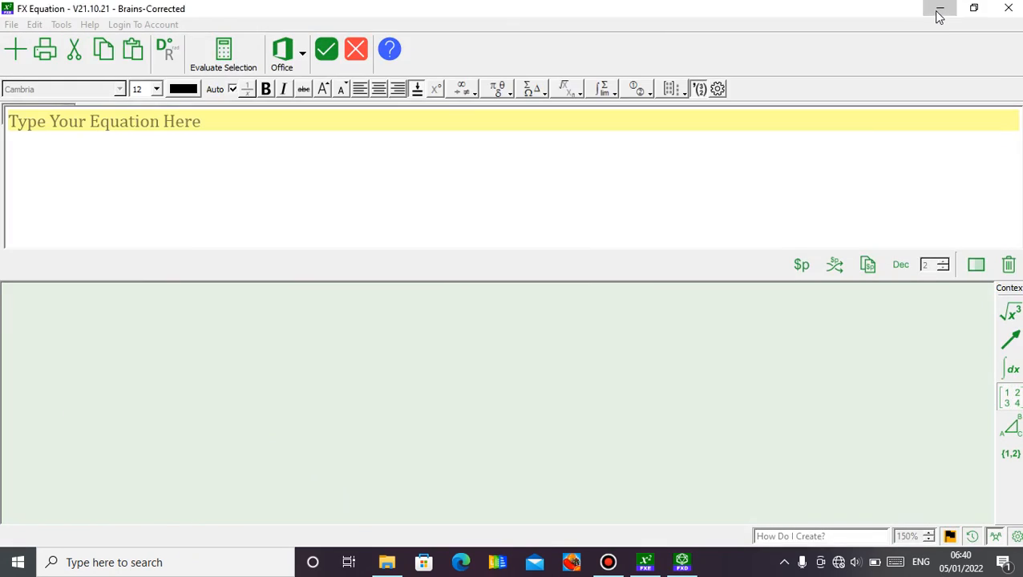
pyautogui.click(936, 15)
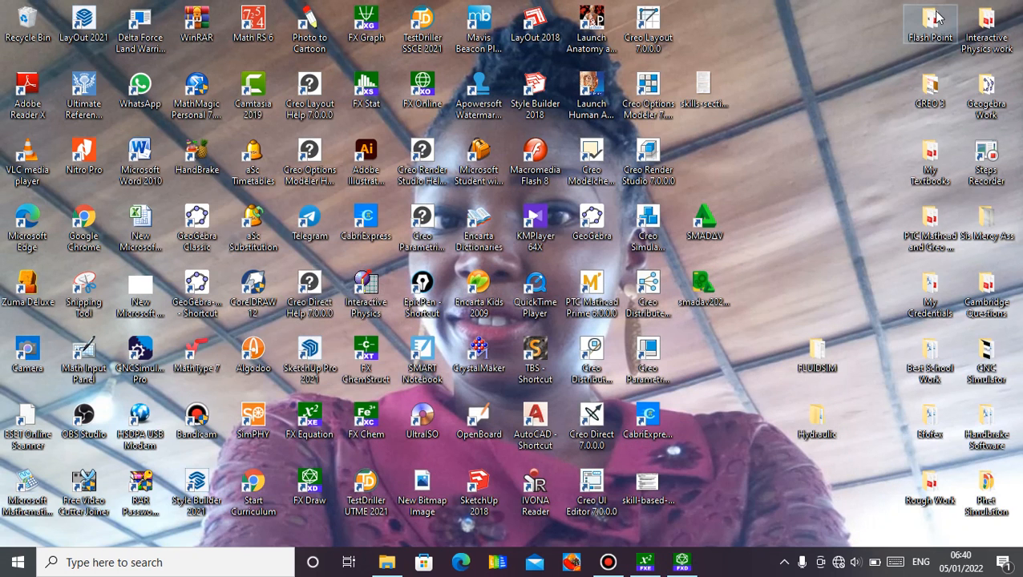
pyautogui.doubleClick(147, 172)
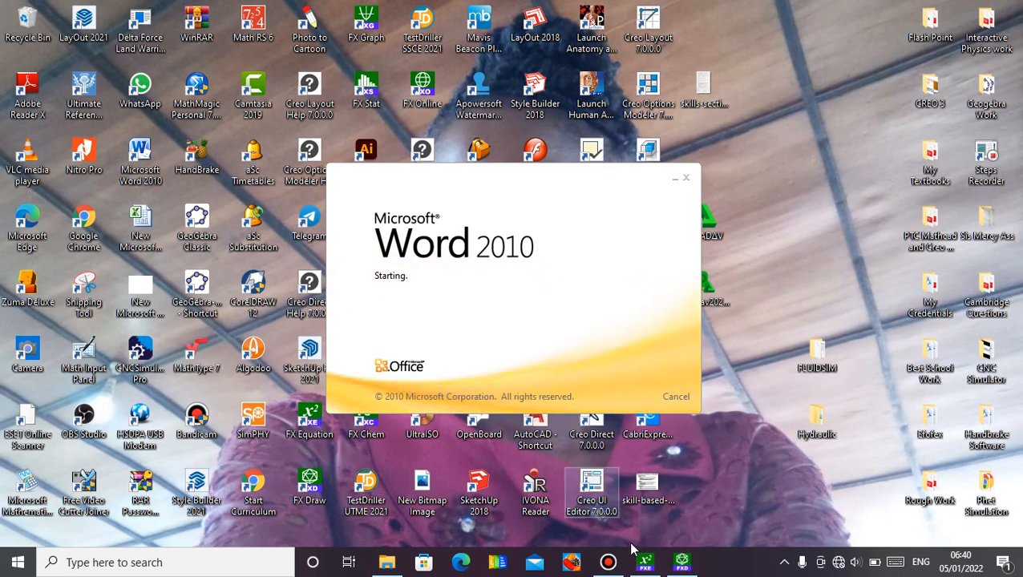
# Switch to FX Draw and delete the Venn diagram from the drawing page.
pyautogui.click(683, 564)
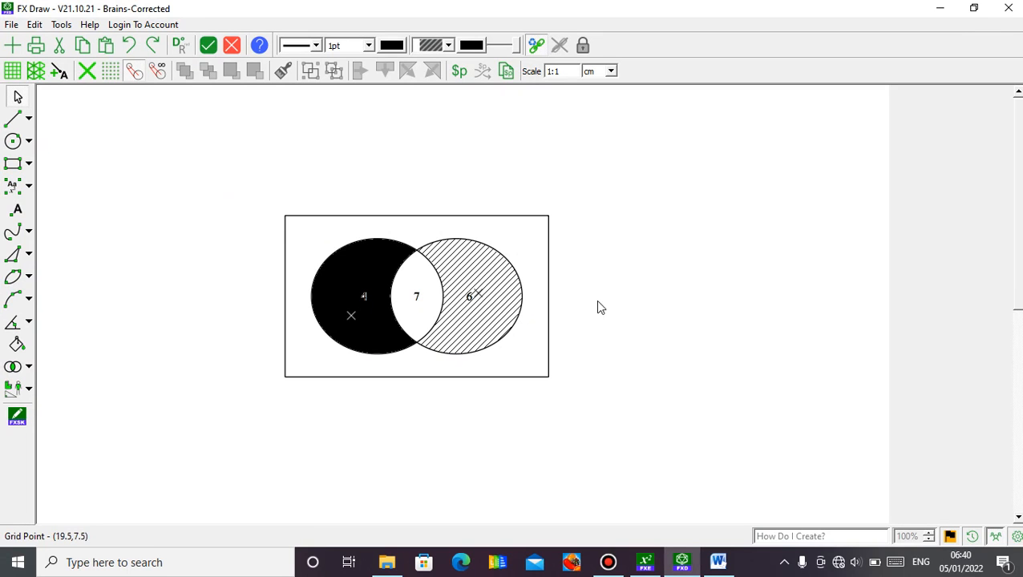
pyautogui.click(521, 317)
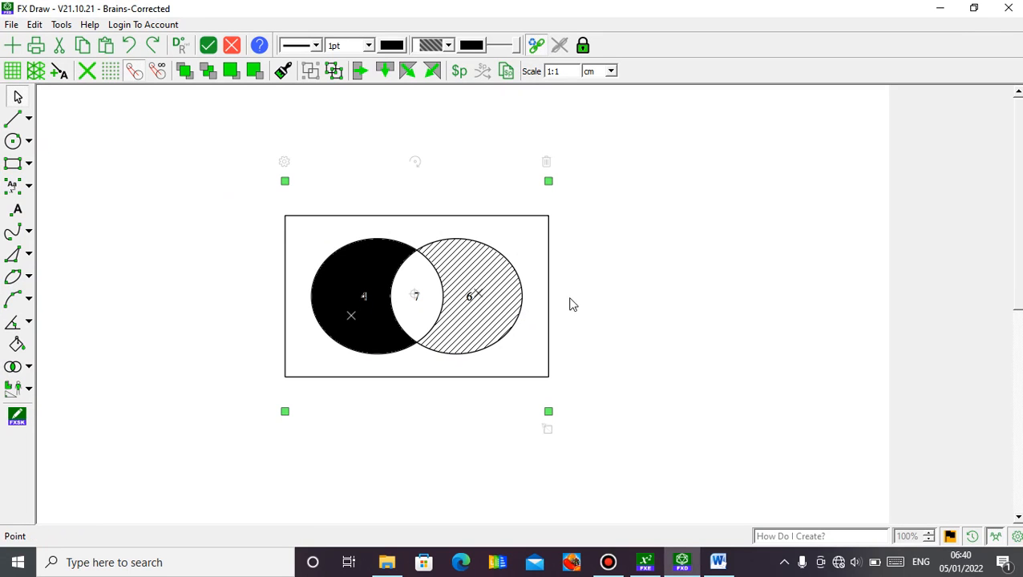
pyautogui.click(546, 163)
# Switch to Word, dismiss the activation wizard, and insert a table with 3 columns and 4 rows in the blank document.
pyautogui.click(718, 563)
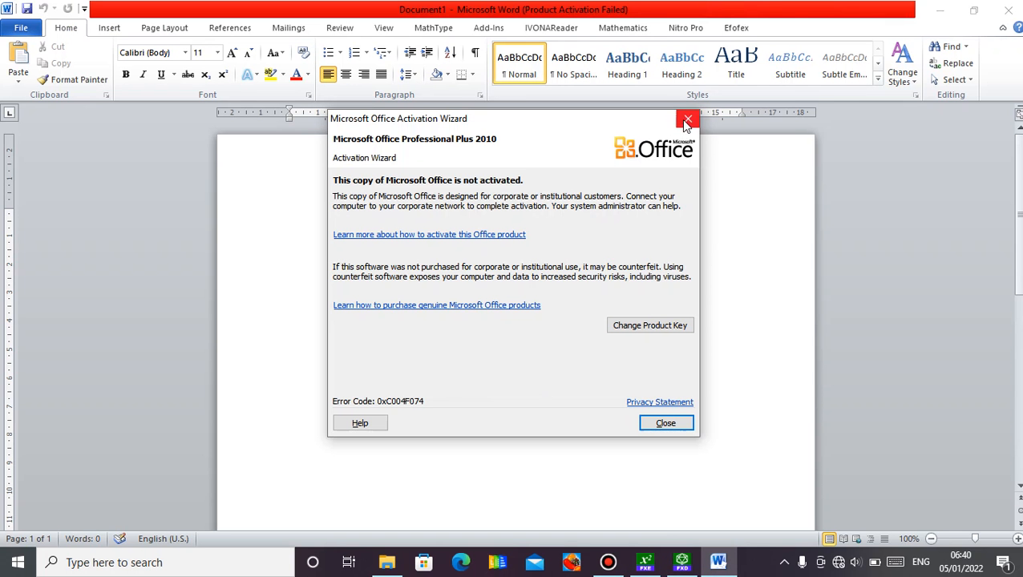
pyautogui.click(687, 121)
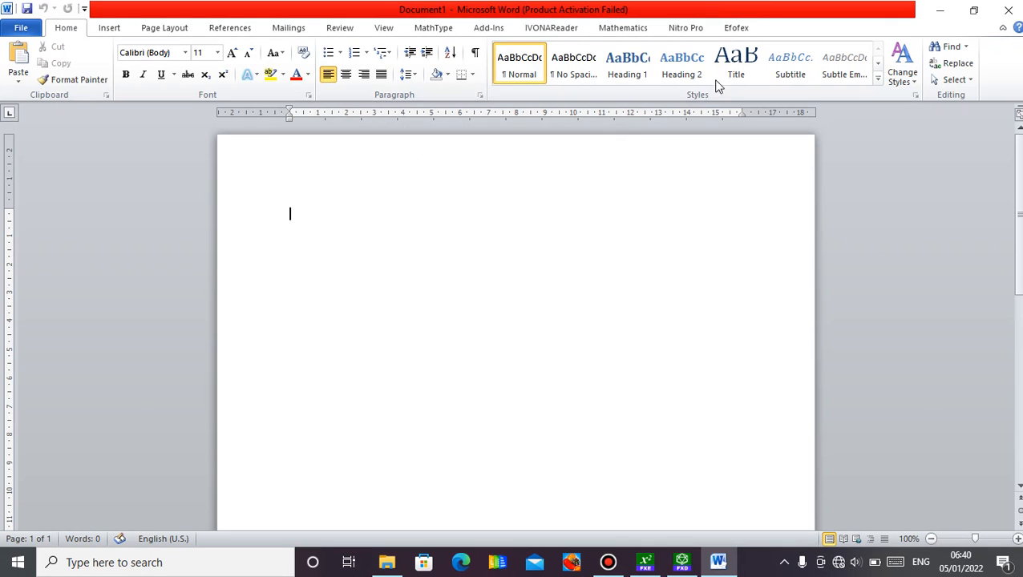
pyautogui.click(743, 27)
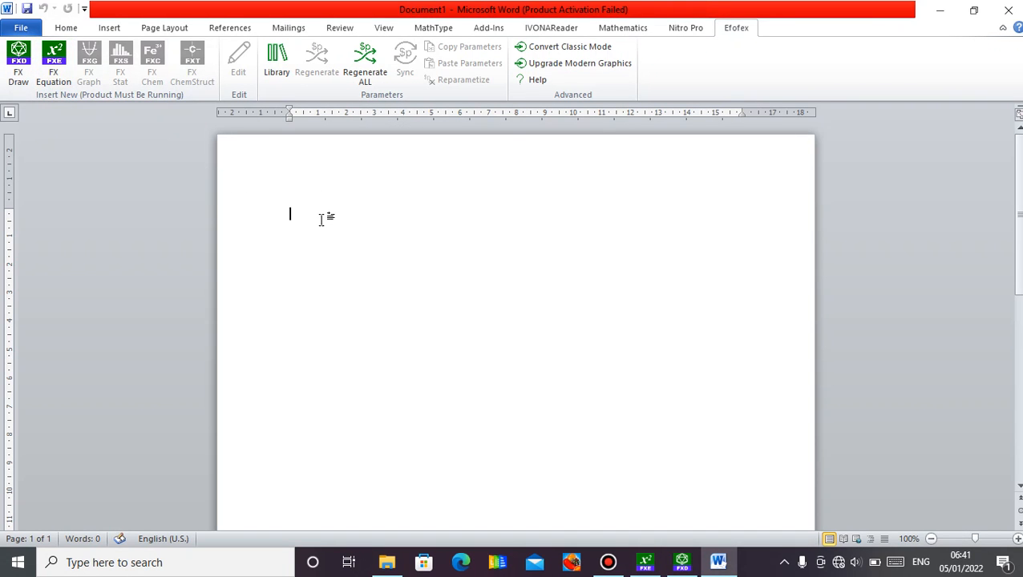
pyautogui.click(101, 32)
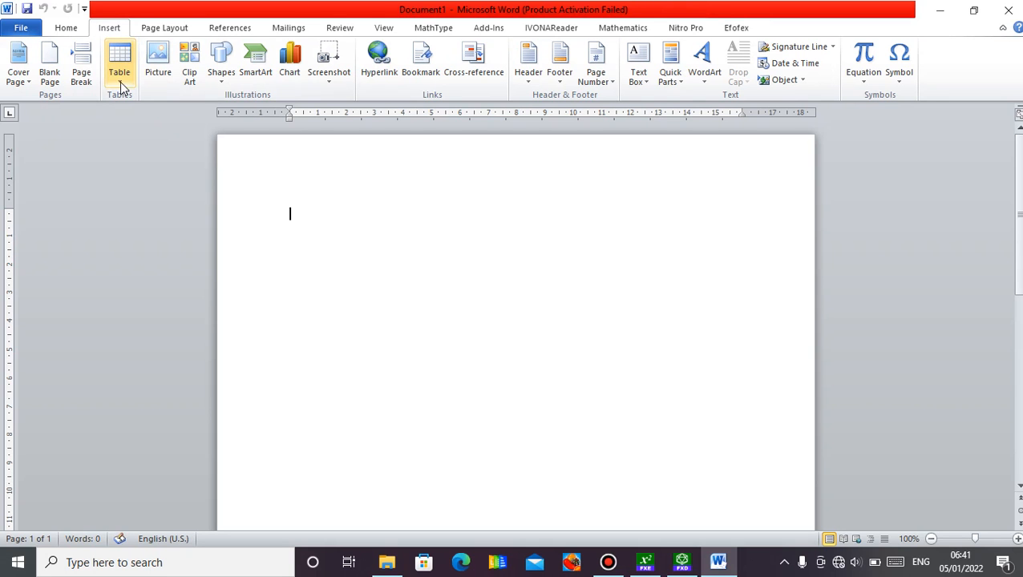
pyautogui.click(120, 76)
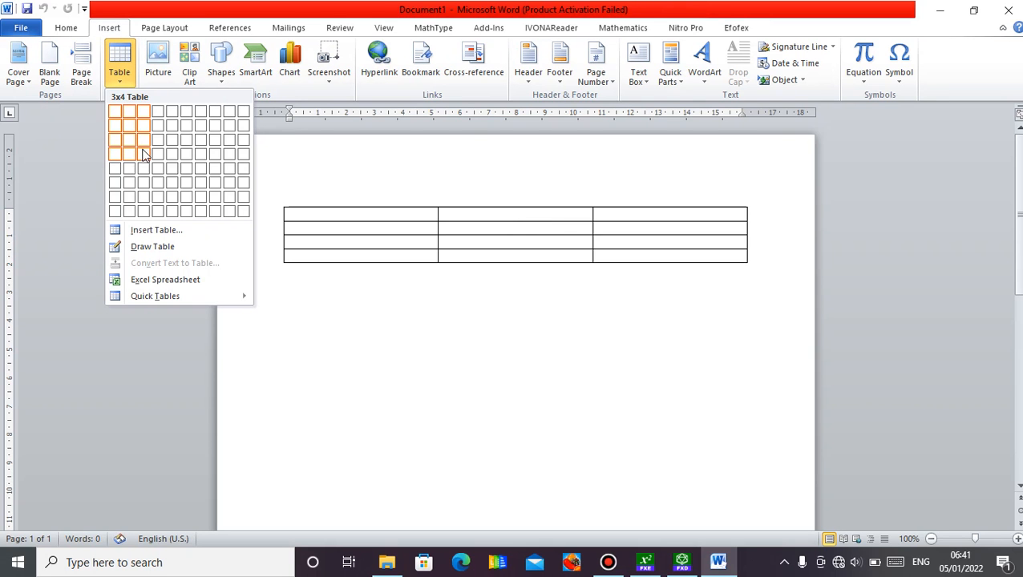
pyautogui.click(144, 154)
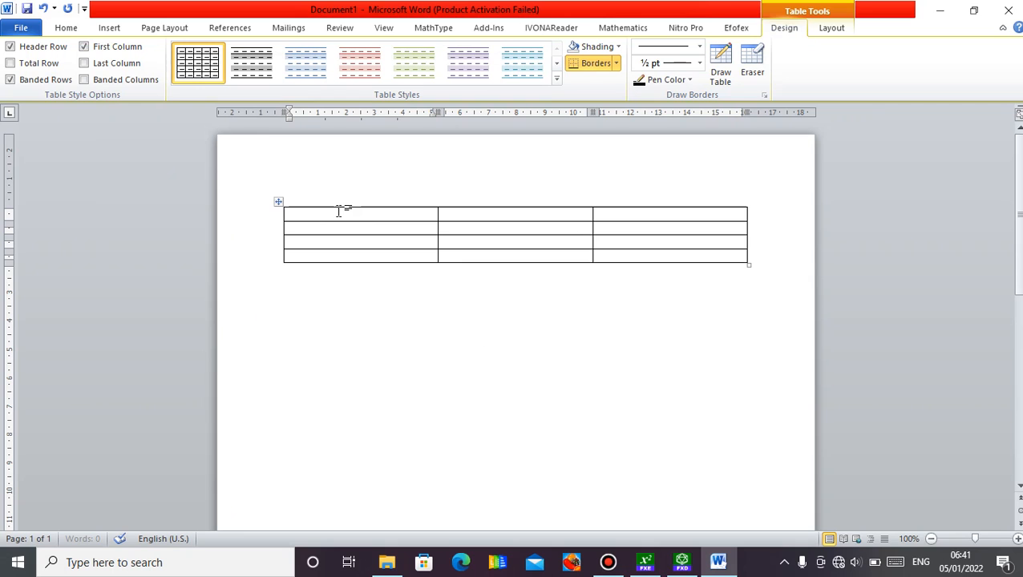
# Fill the first two table columns with the headings p and q, and T and F in the row below.
pyautogui.press('Tab')
pyautogui.click(331, 225)
pyautogui.click(464, 231)
pyautogui.write('F')
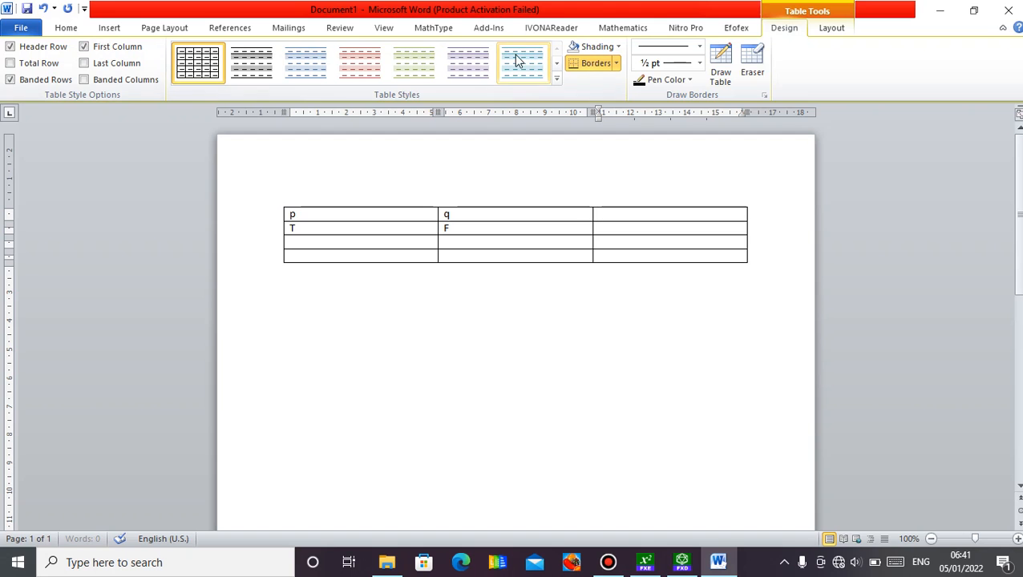
# Start a new FX Equation object for the third header cell and write p_orq as its first line.
pyautogui.click(736, 27)
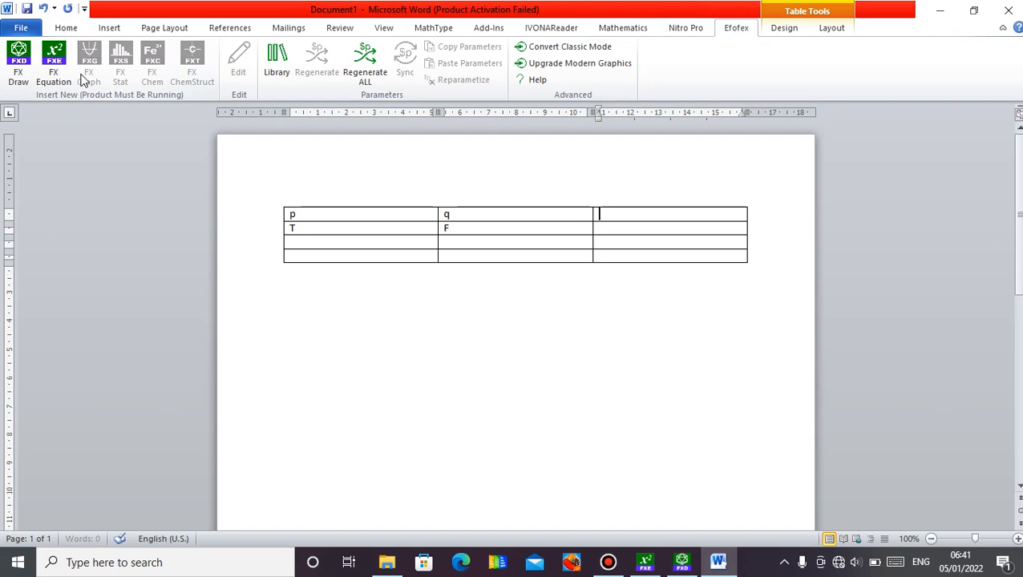
pyautogui.click(54, 72)
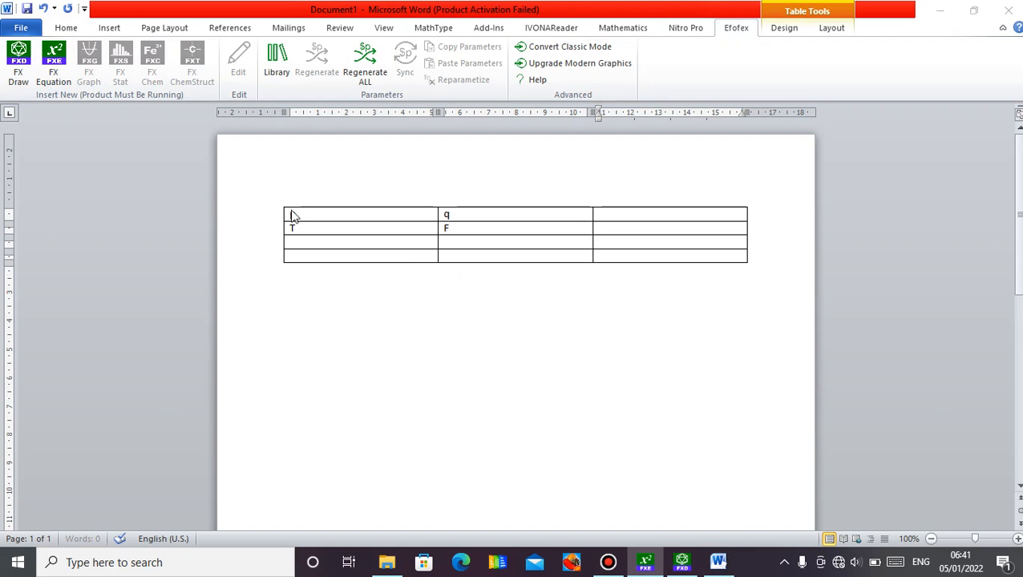
pyautogui.click(647, 563)
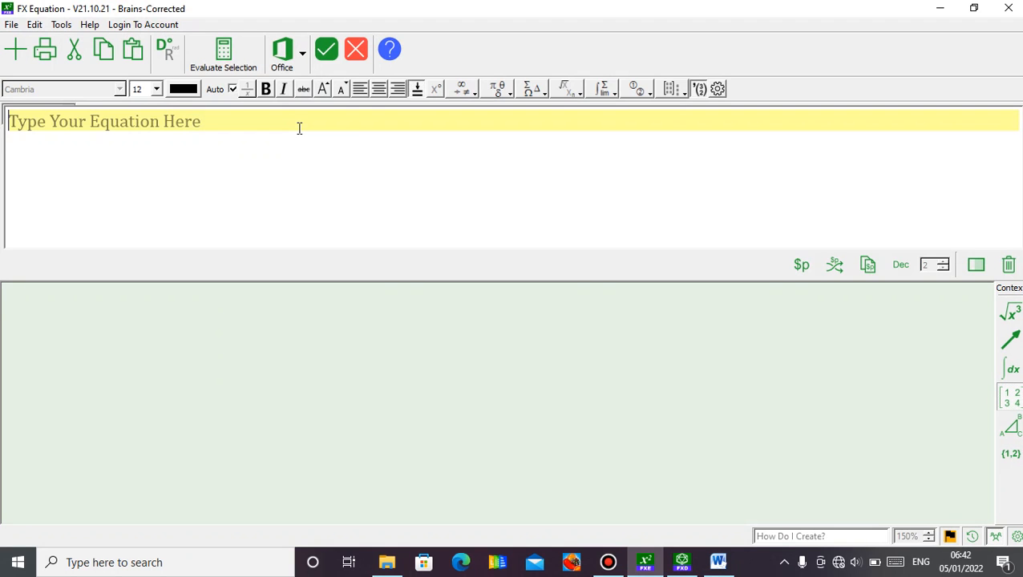
pyautogui.write('P')
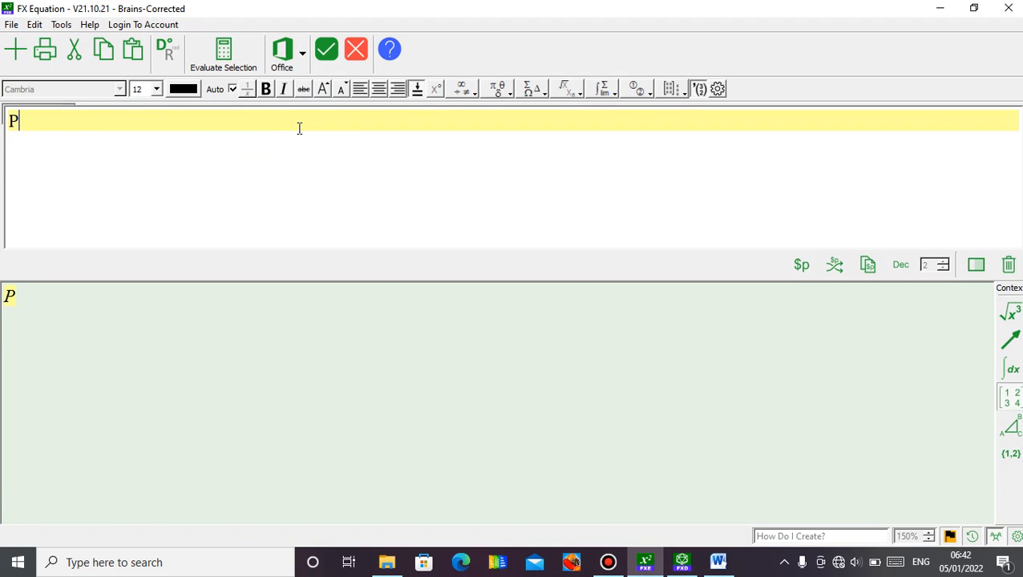
pyautogui.write('_')
pyautogui.write('or')
pyautogui.write('q')
pyautogui.press('BackSpace')
pyautogui.write('p')
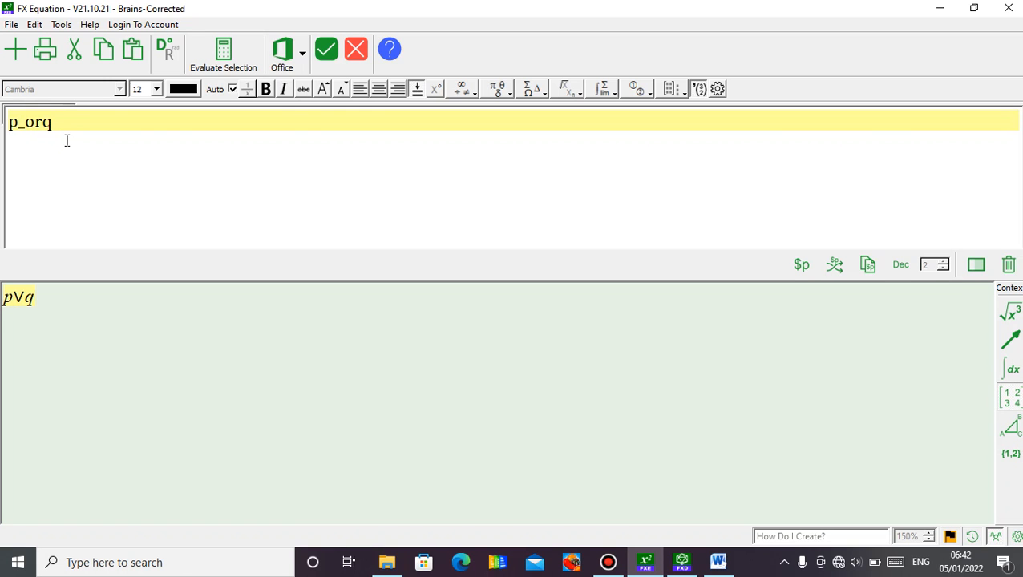
# Add p_andq as the second line of the equation, followed by a new line.
pyautogui.click(67, 140)
pyautogui.write('p')
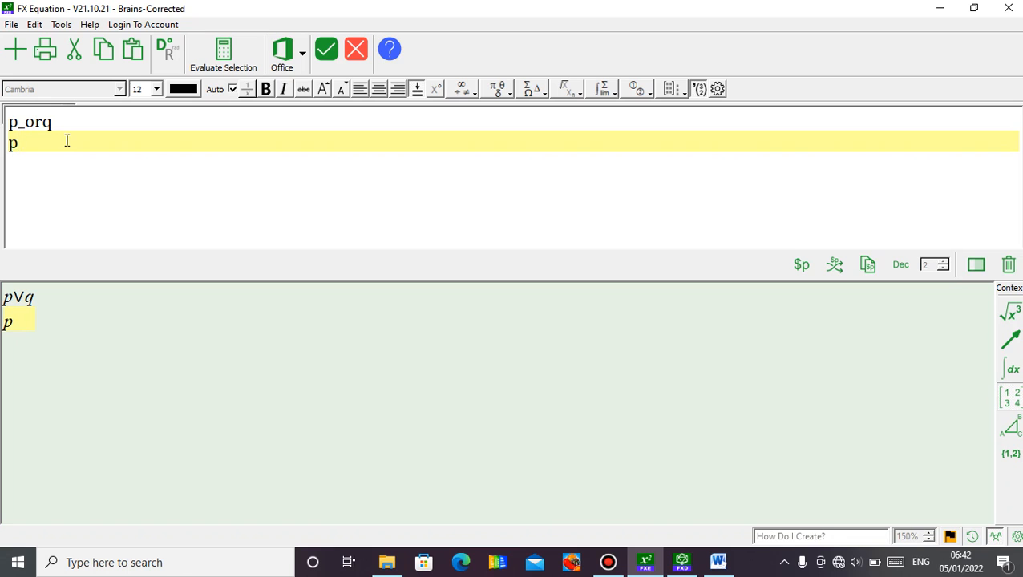
pyautogui.write('_andq')
pyautogui.press('Return')
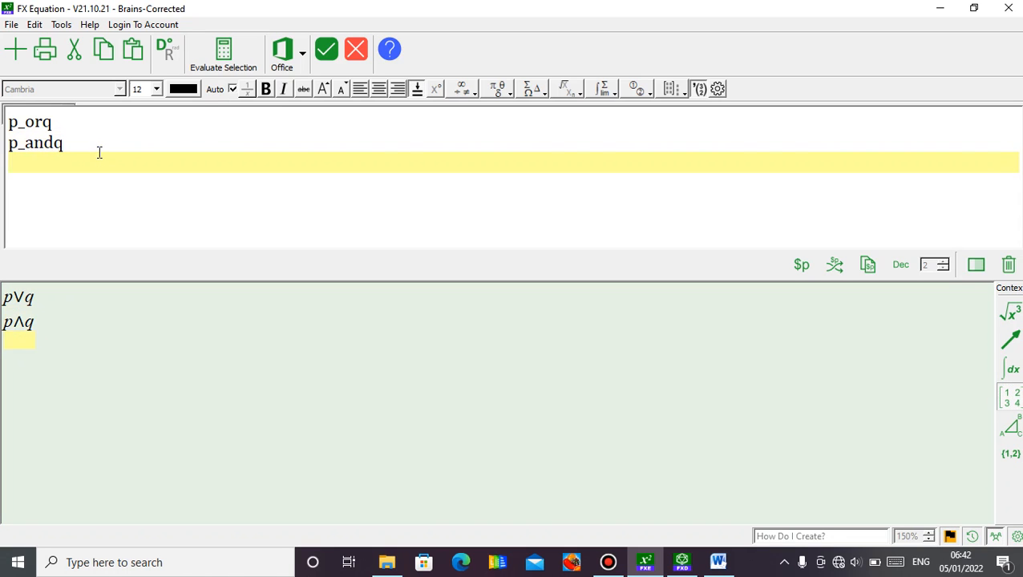
# Insert the finished two-line equation into the third header cell of the Word table.
pyautogui.click(335, 50)
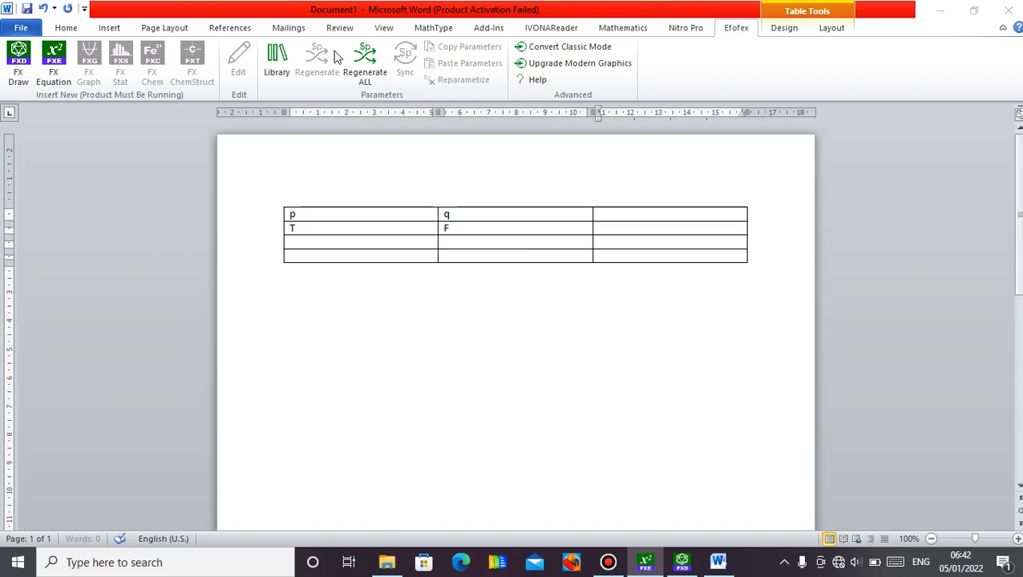
pyautogui.click(641, 229)
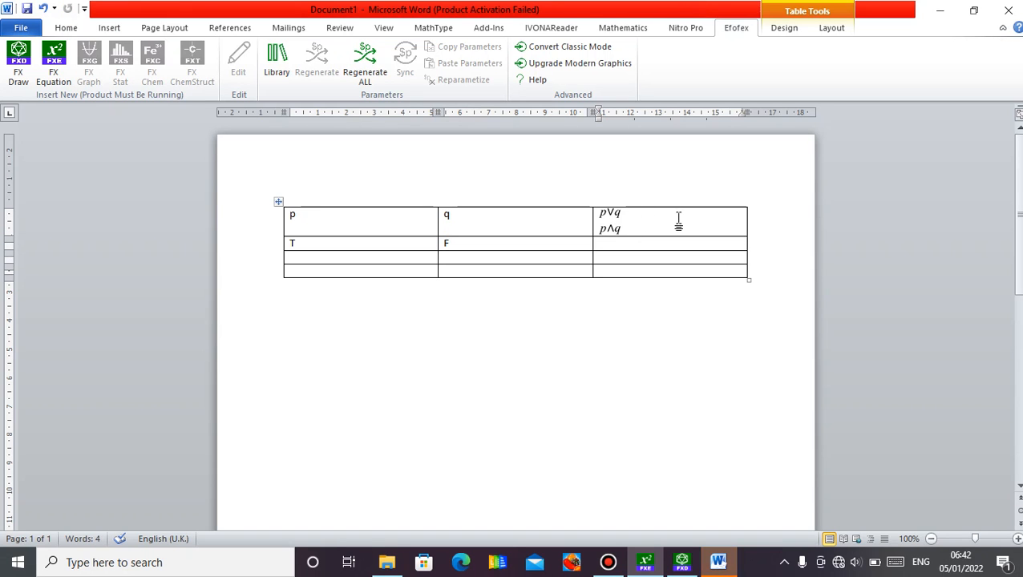
pyautogui.click(614, 230)
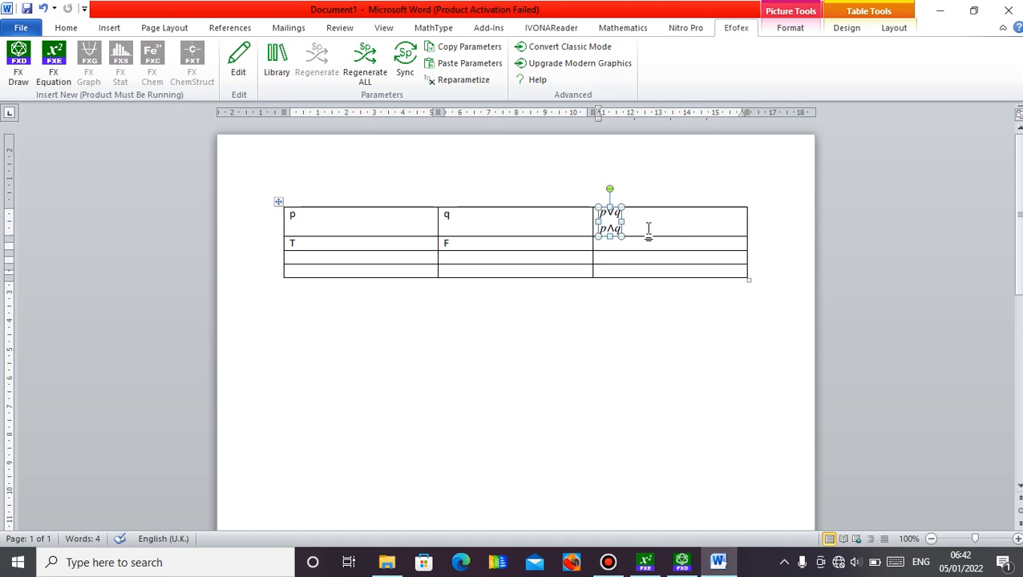
pyautogui.click(628, 229)
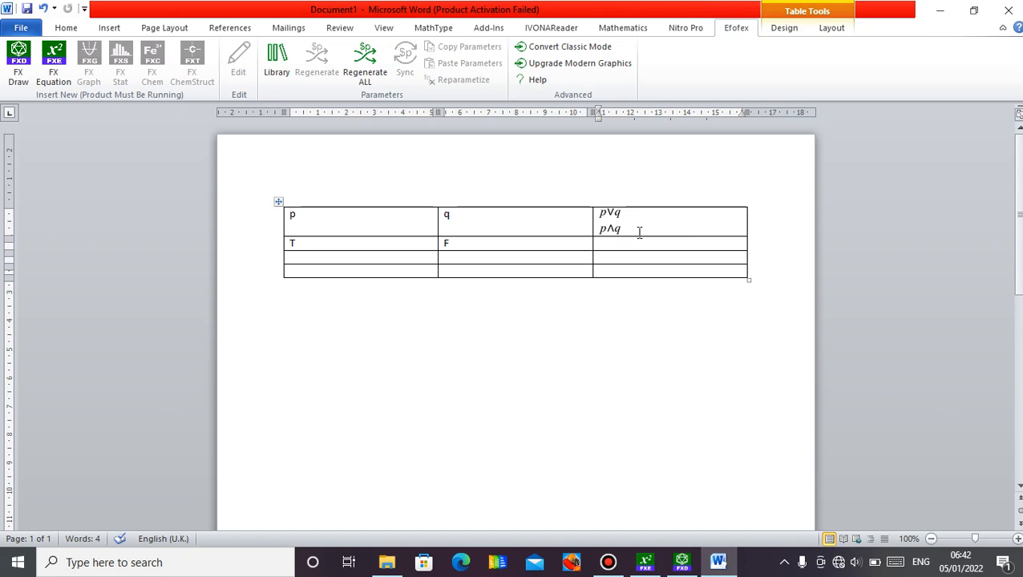
# Reopen the inserted equation for editing in FX Equation and add _notp as its third line.
pyautogui.click(610, 223)
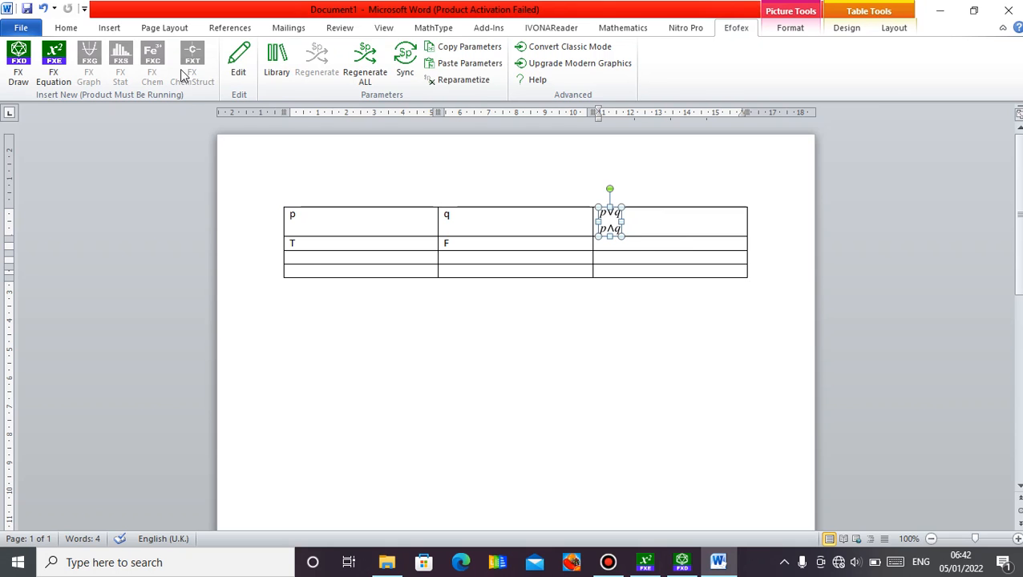
pyautogui.click(239, 62)
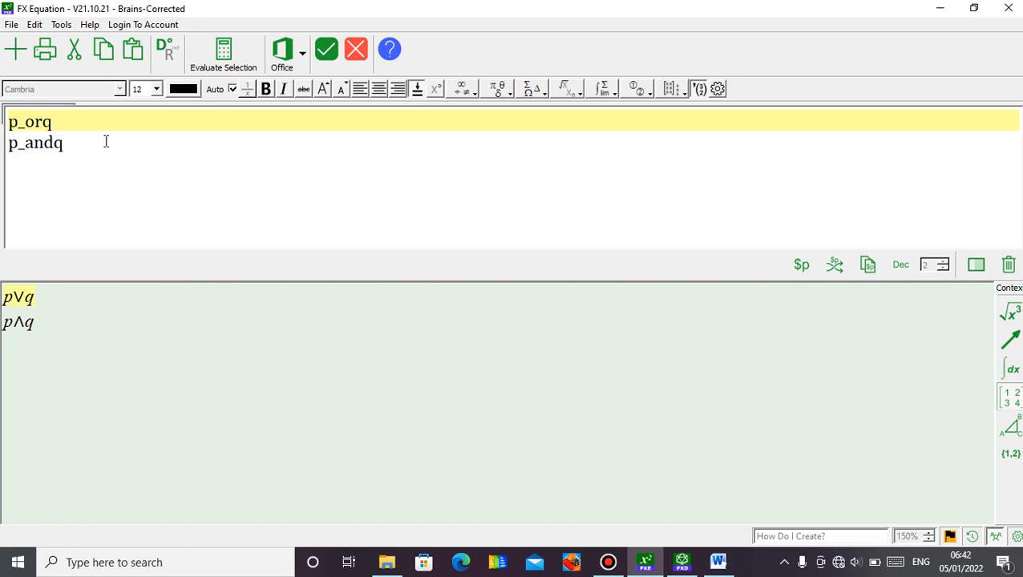
pyautogui.click(93, 149)
pyautogui.press('Return')
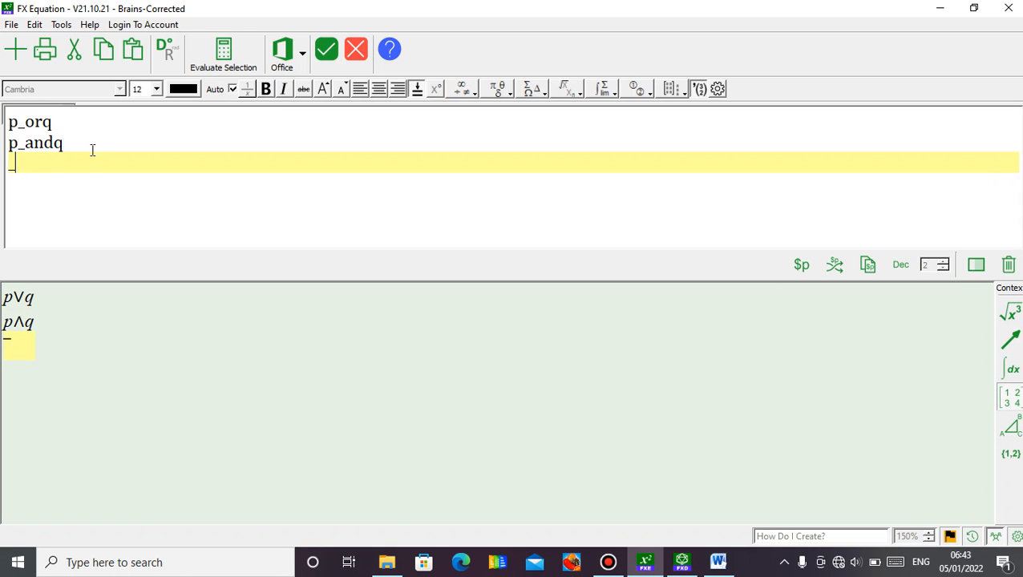
pyautogui.write('notp')
pyautogui.press('Return')
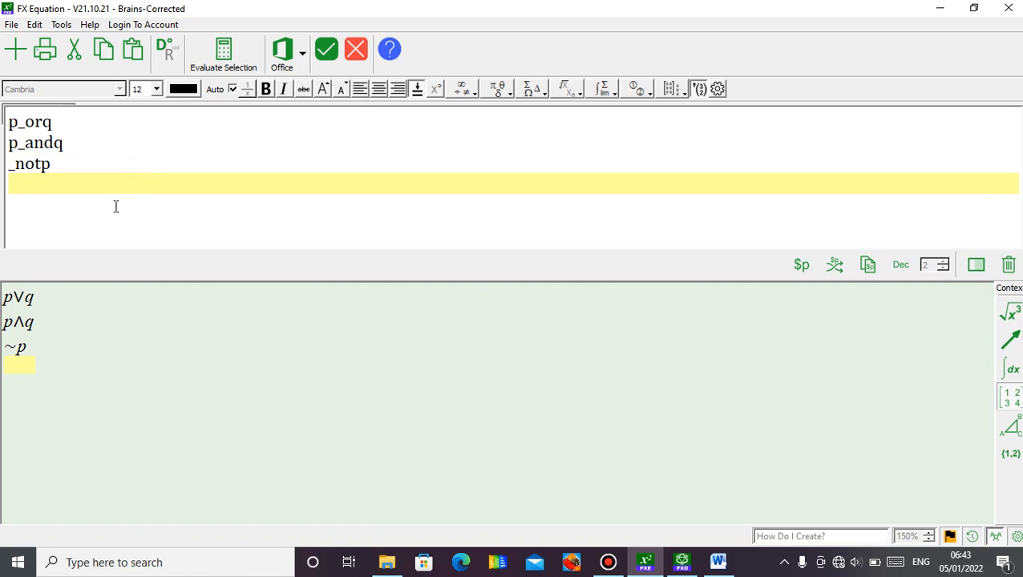
# Write the implication p_impq as the fourth line of the equation and start a new line.
pyautogui.write('_imp')
pyautogui.click(11, 185)
pyautogui.write('p')
pyautogui.press('End')
pyautogui.write('q')
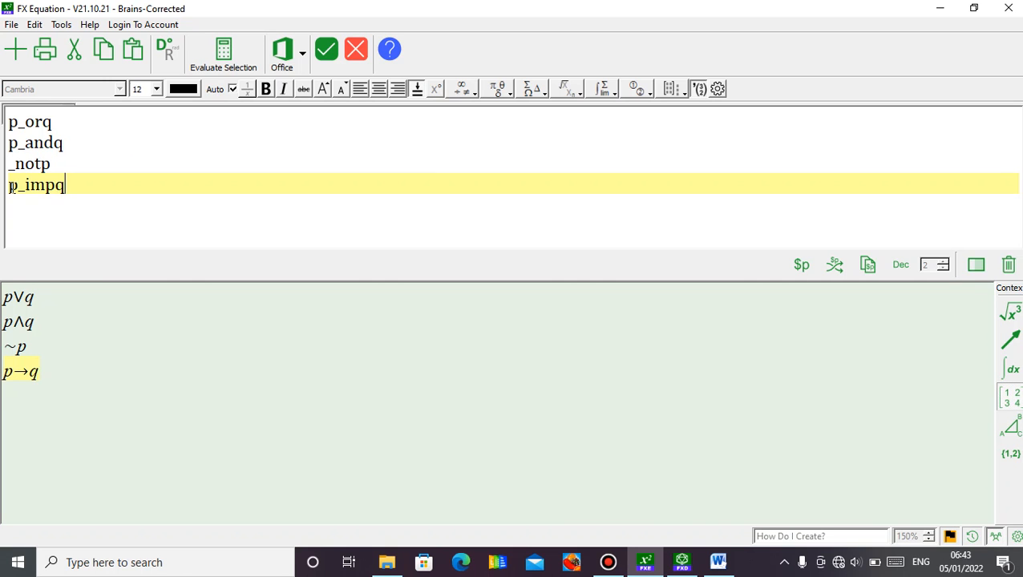
pyautogui.press('Return')
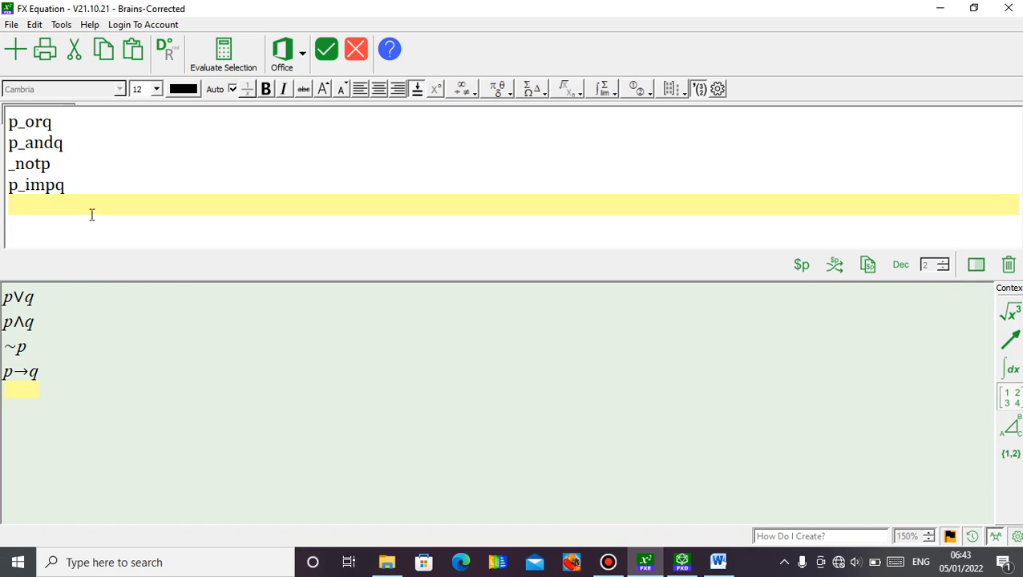
# Add p_iffq as the fifth line and update the equation in the Word table's third header cell.
pyautogui.write('p_')
pyautogui.write('iffq')
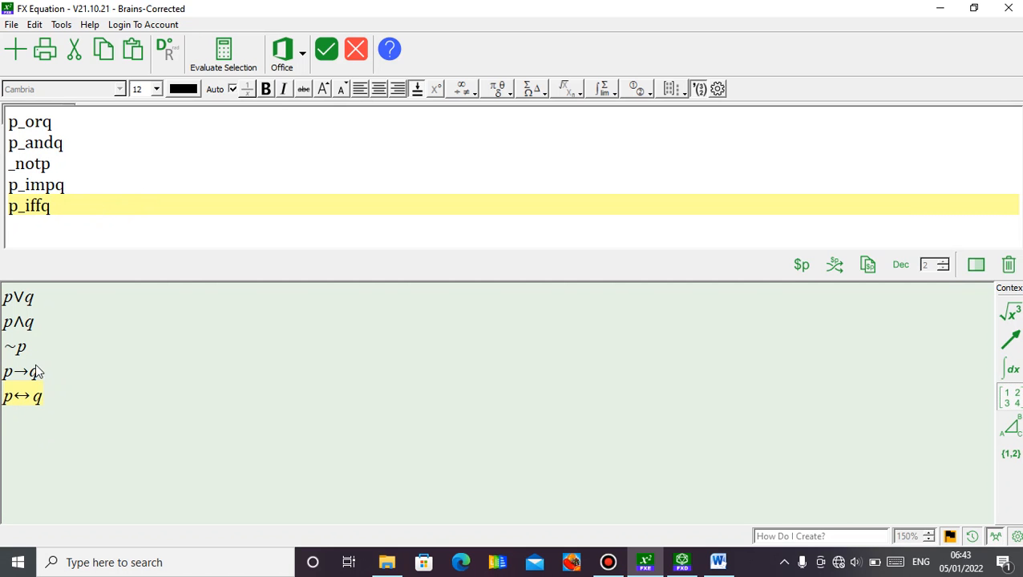
pyautogui.click(326, 50)
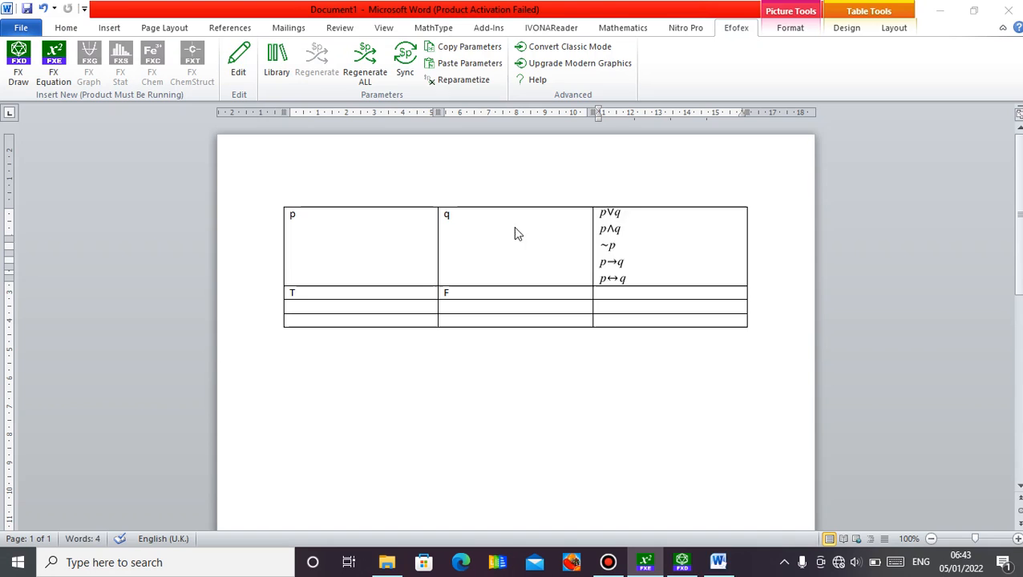
pyautogui.click(618, 269)
pyautogui.click(642, 313)
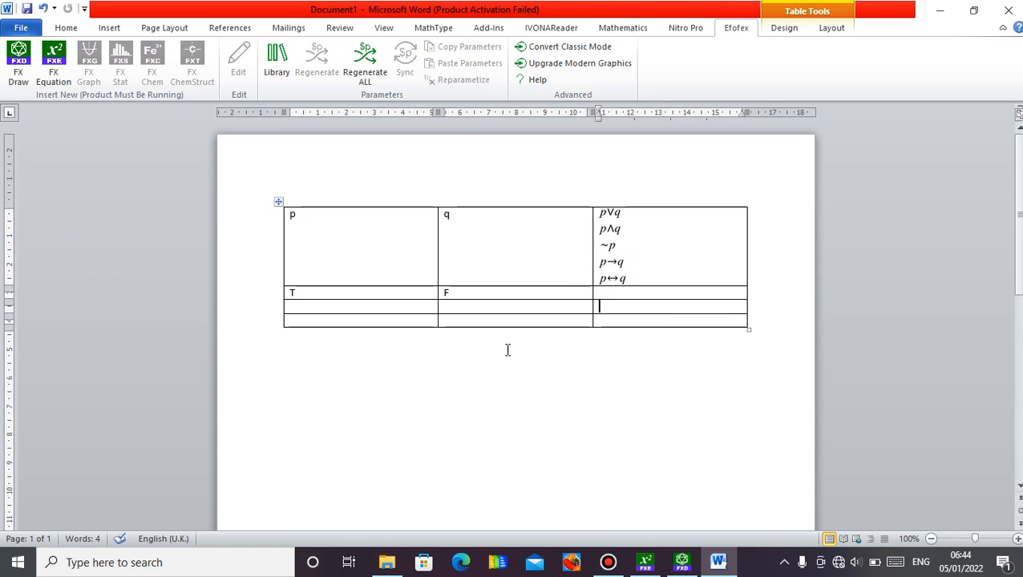
# Open a new FX Equation on a fresh line below the Word table and write the matrix as (2,3 4,6).
pyautogui.click(644, 343)
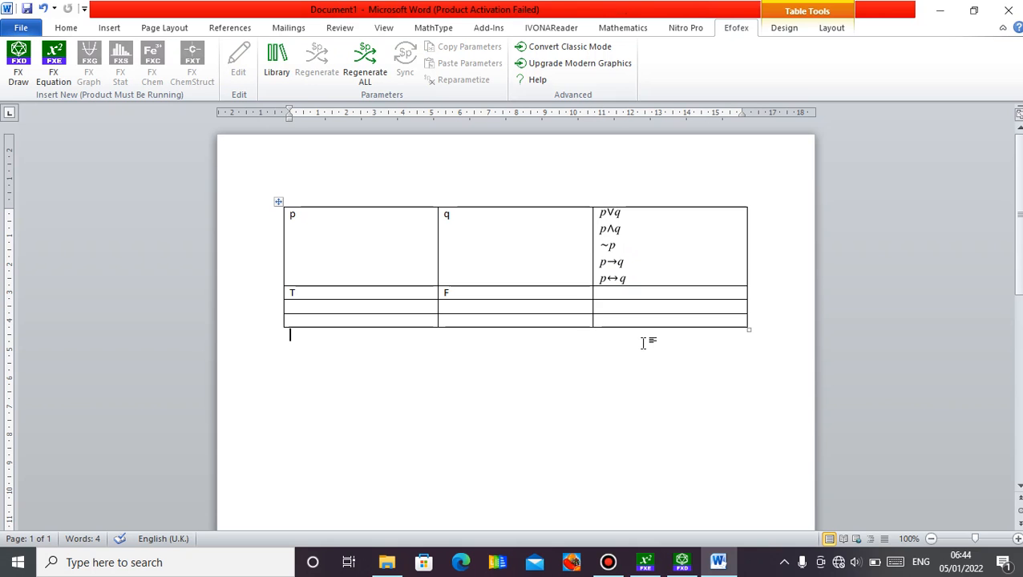
pyautogui.press('Return')
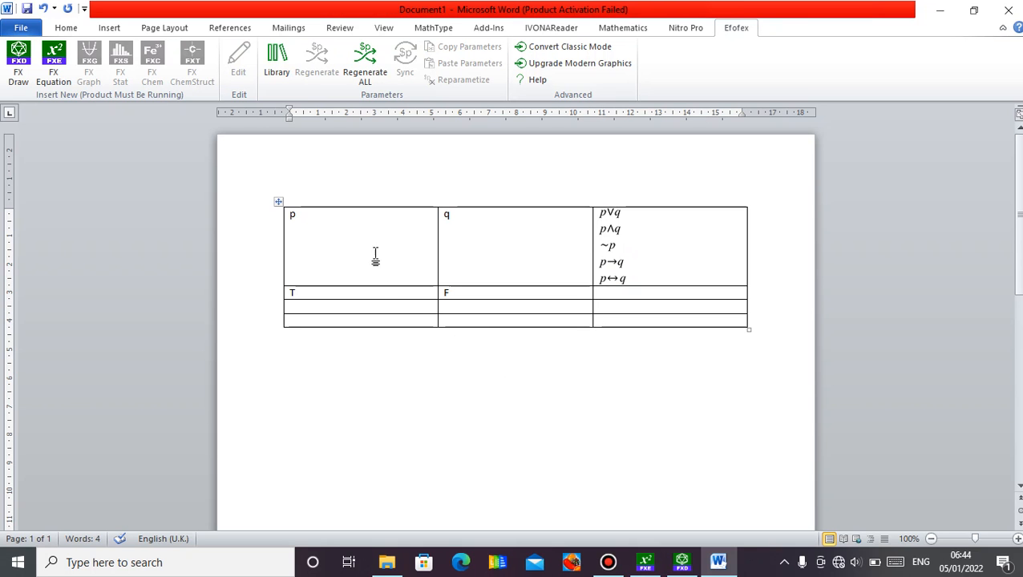
pyautogui.click(53, 72)
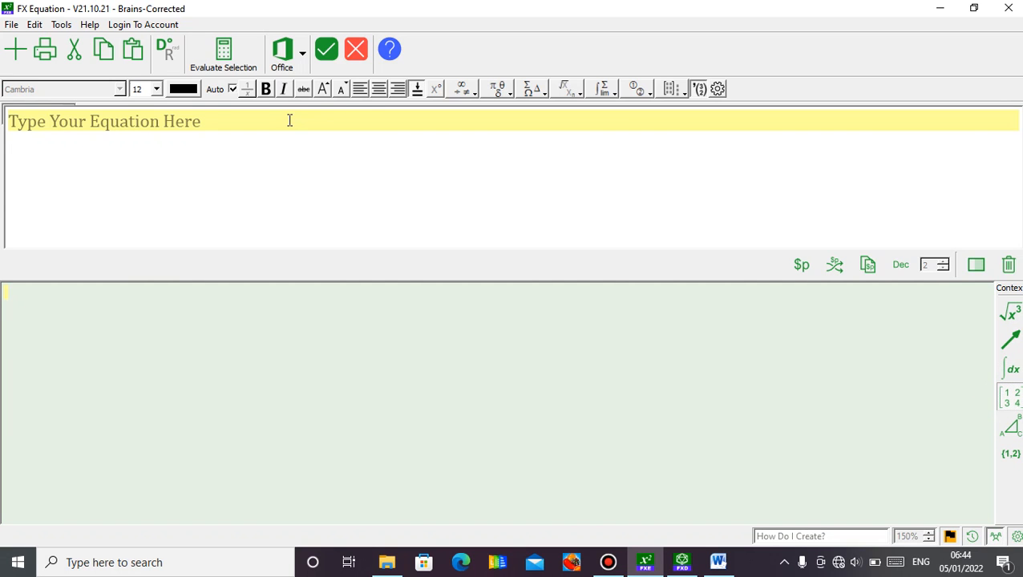
pyautogui.write('(')
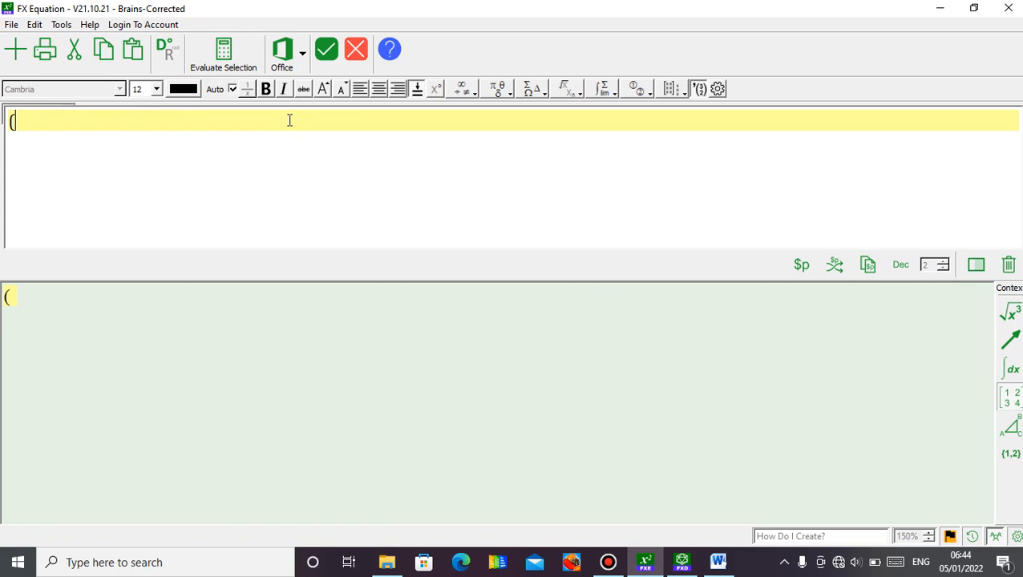
pyautogui.write('2,3 4,6)')
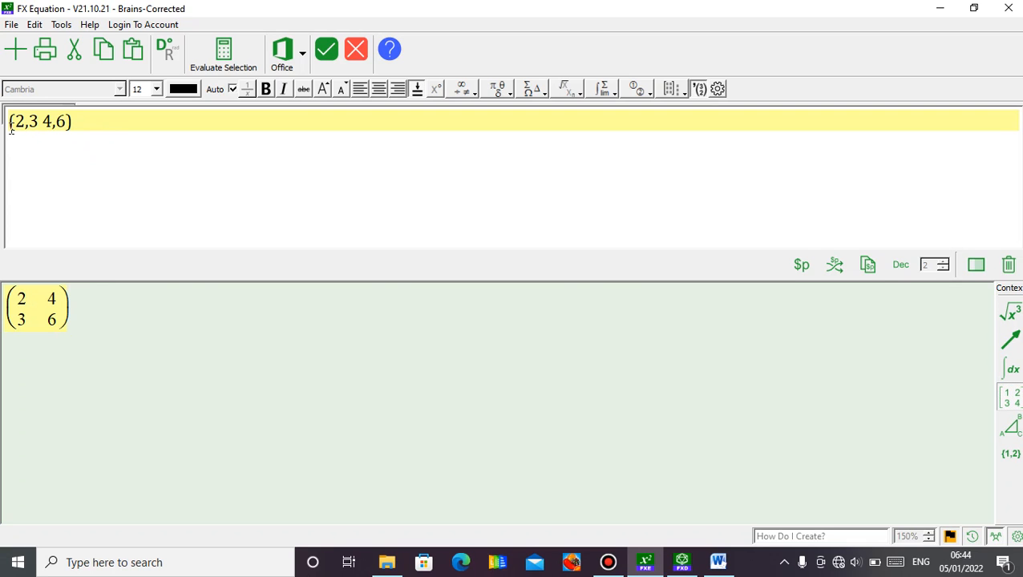
# Put A= in front of the matrix and insert the equation into the Word document.
pyautogui.click(9, 126)
pyautogui.write('A=')
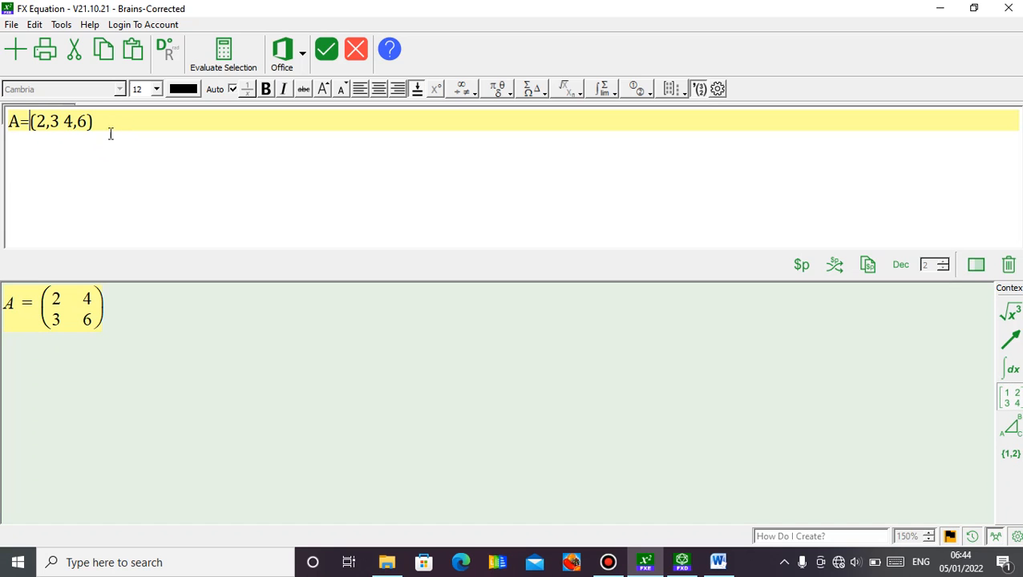
pyautogui.click(131, 131)
pyautogui.click(325, 51)
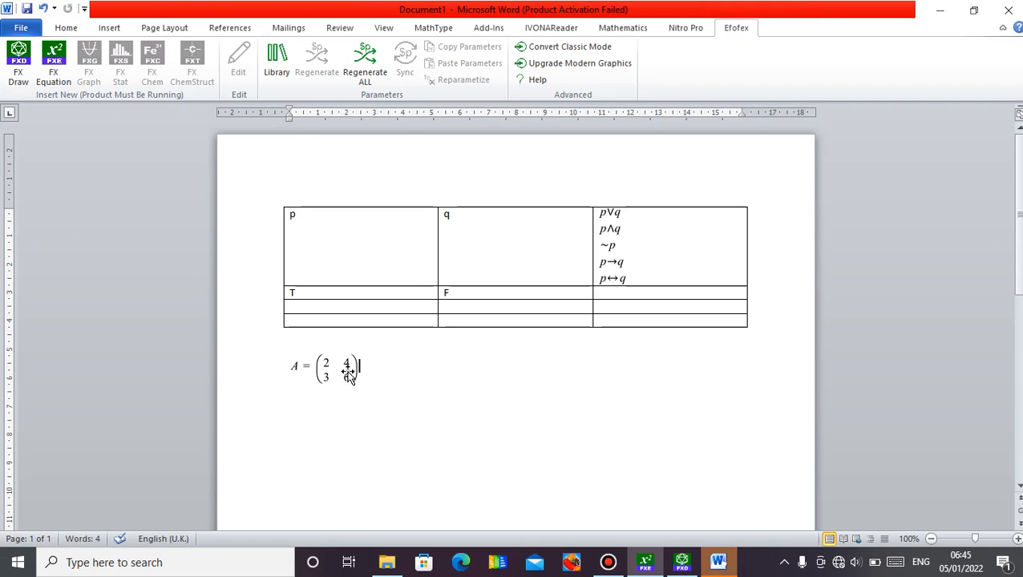
# Start a new FX Equation two lines below the matrix and write the opening part (6/19-7/18.
pyautogui.click(348, 377)
pyautogui.click(370, 370)
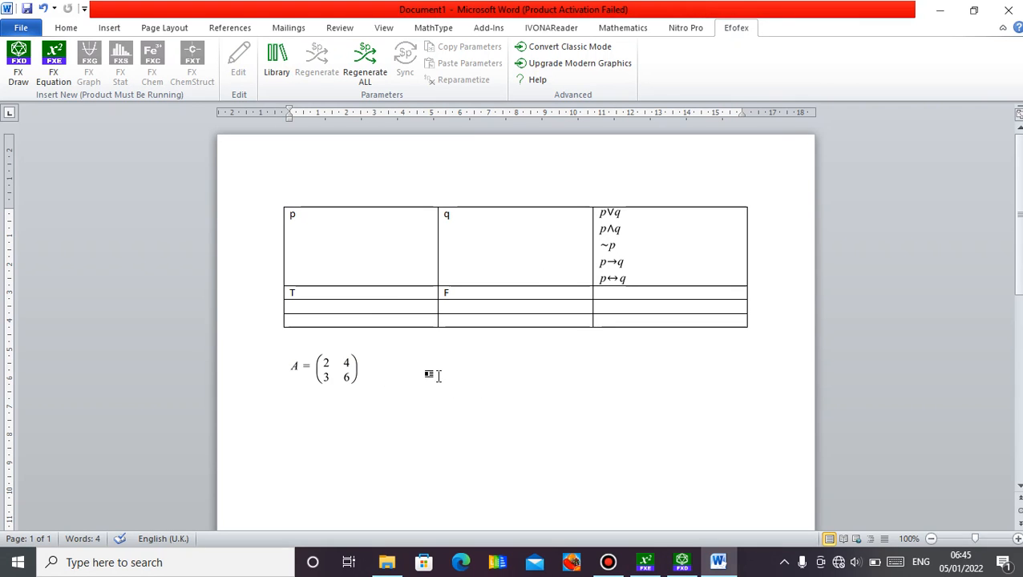
pyautogui.press('Return')
pyautogui.press('Return')
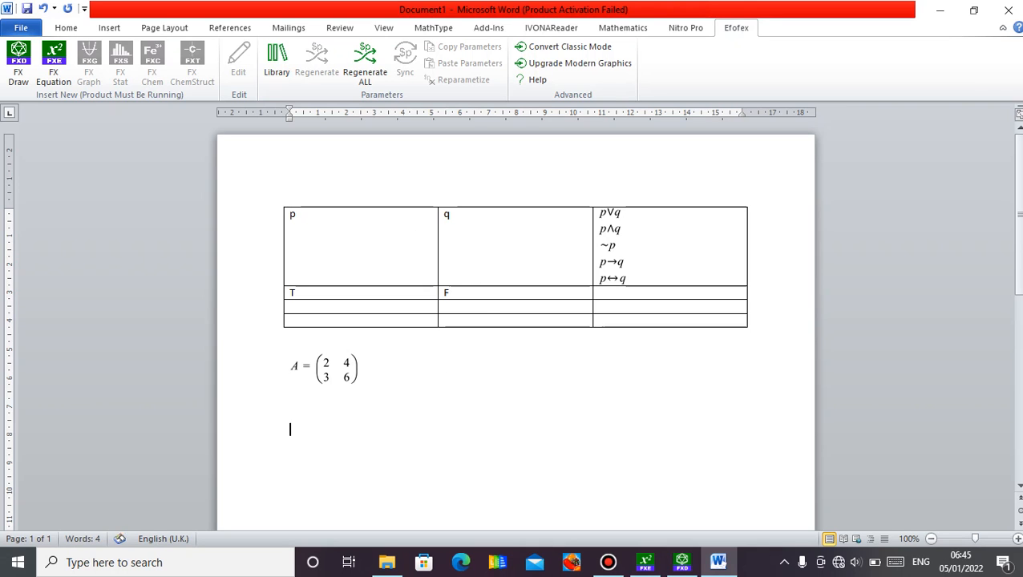
pyautogui.click(54, 84)
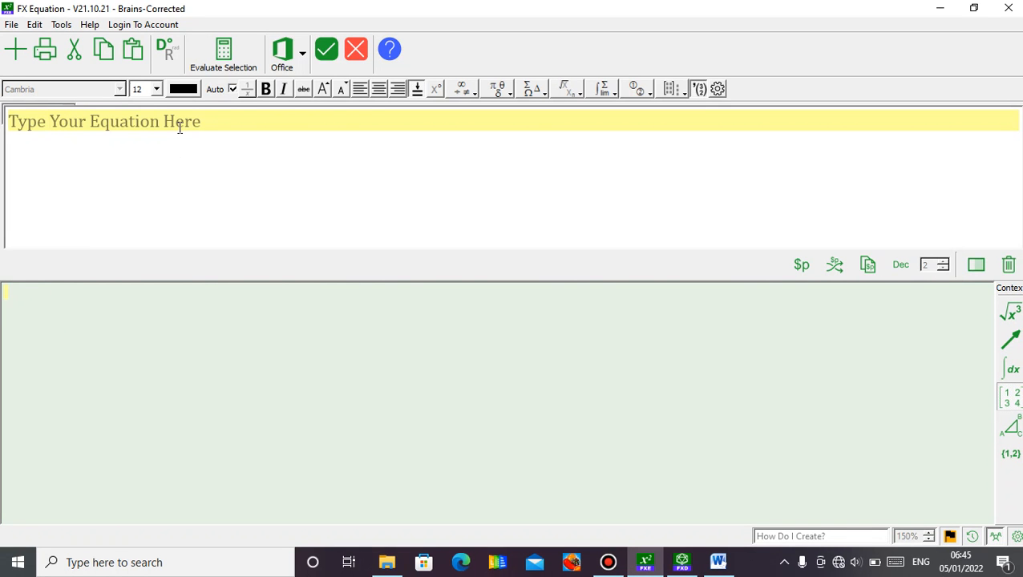
pyautogui.write('(')
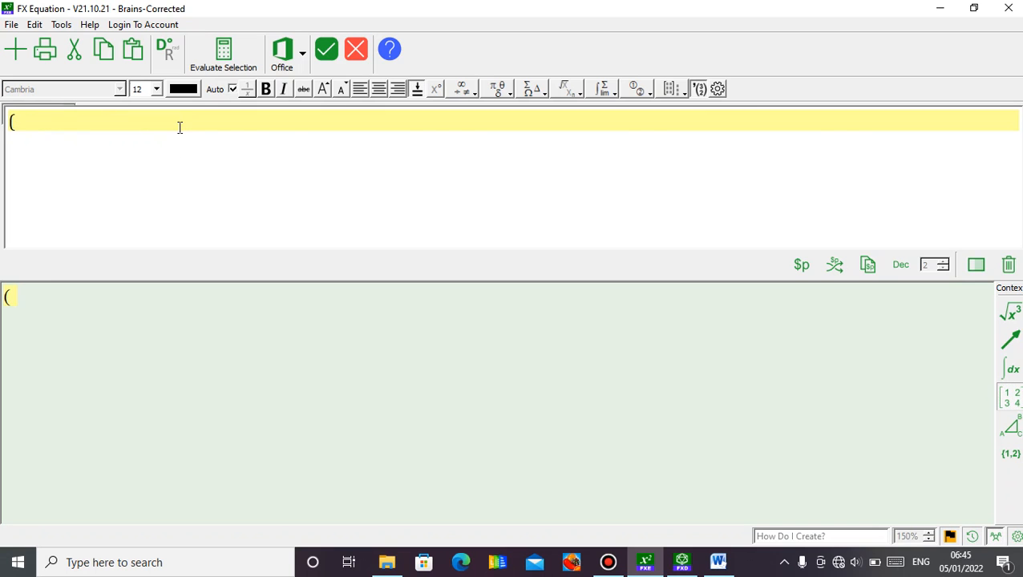
pyautogui.write('6/19-7/18')
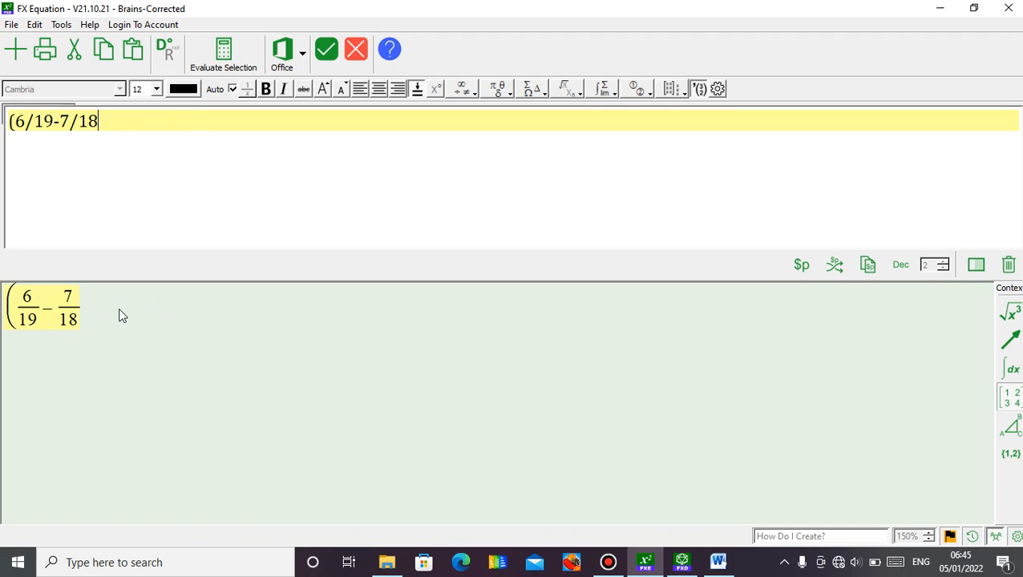
pyautogui.write('+3 5/9')
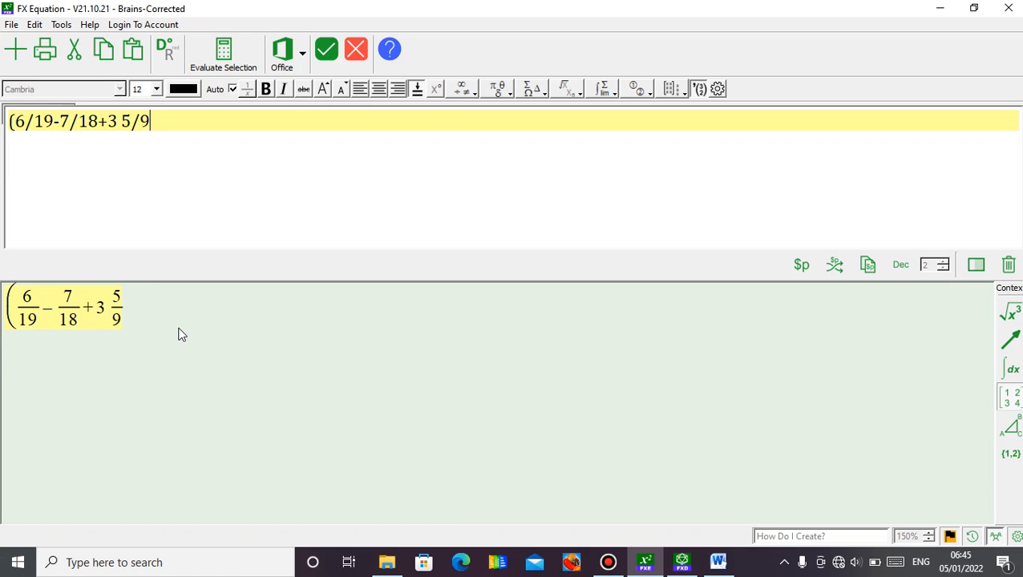
pyautogui.write(')/')
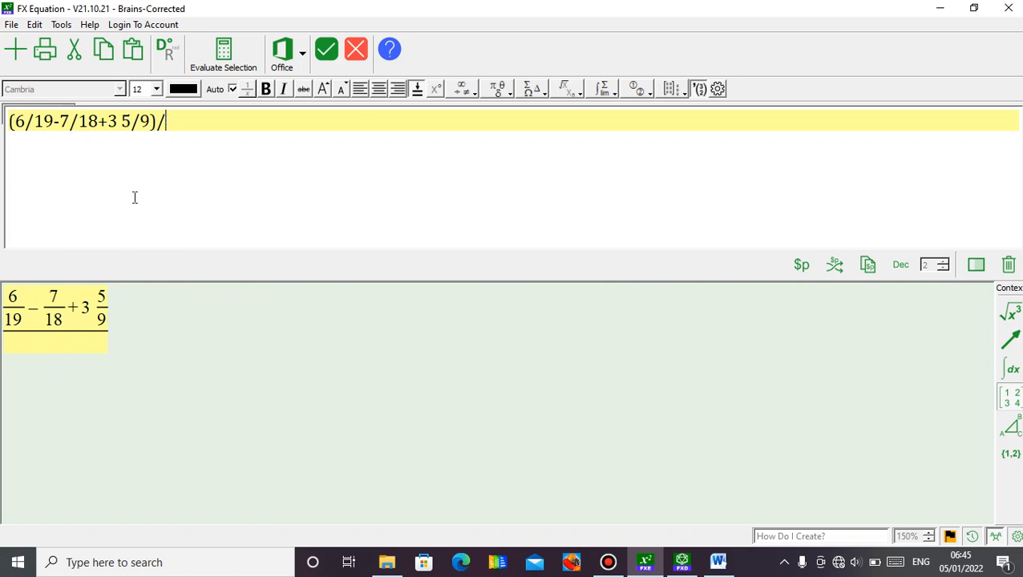
# Append the mixed number +3 5/9, close the bracket and make the bracketed expression a fraction's numerator.
pyautogui.press('BackSpace')
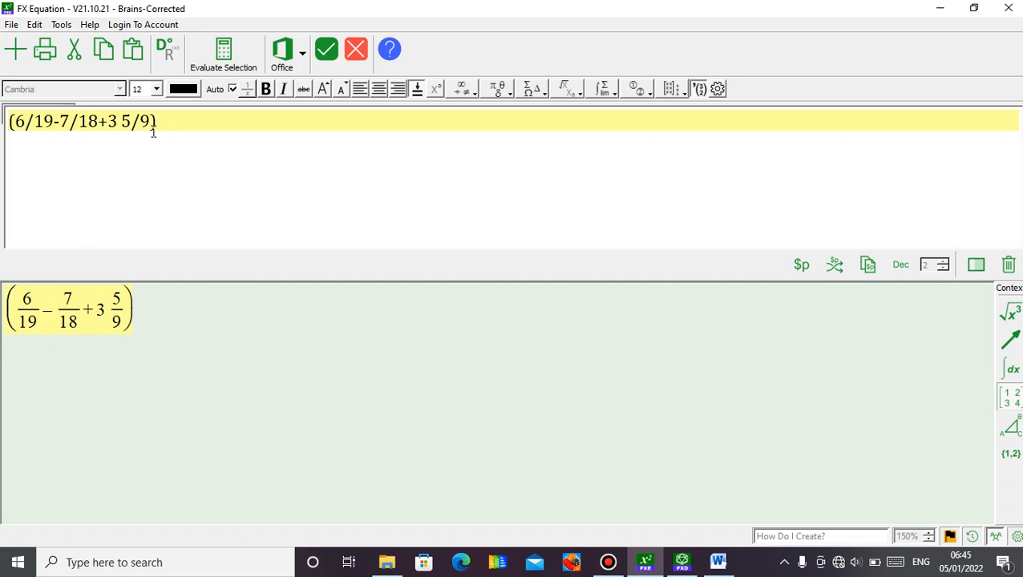
pyautogui.write('/')
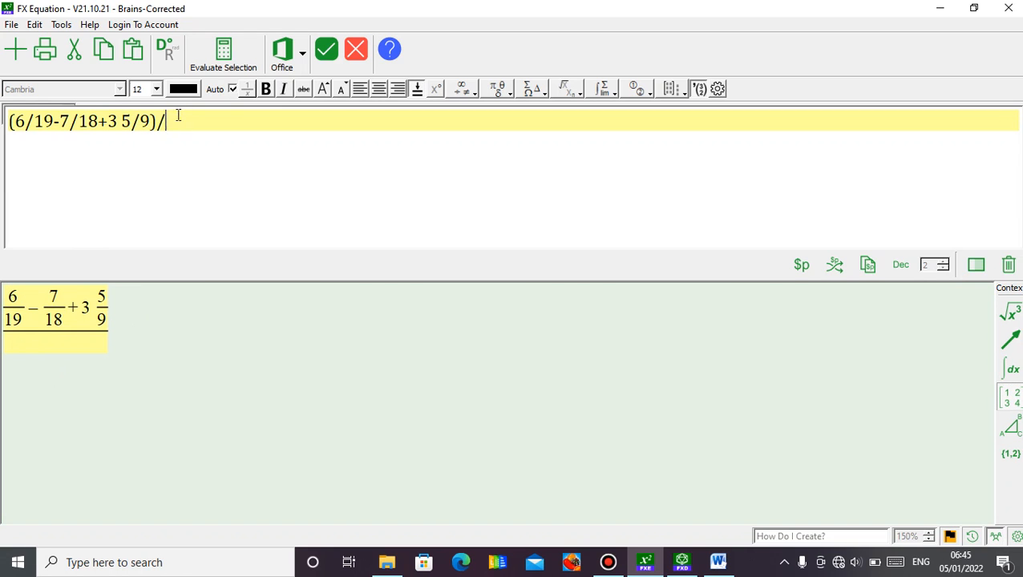
pyautogui.click(11, 125)
pyautogui.write('(')
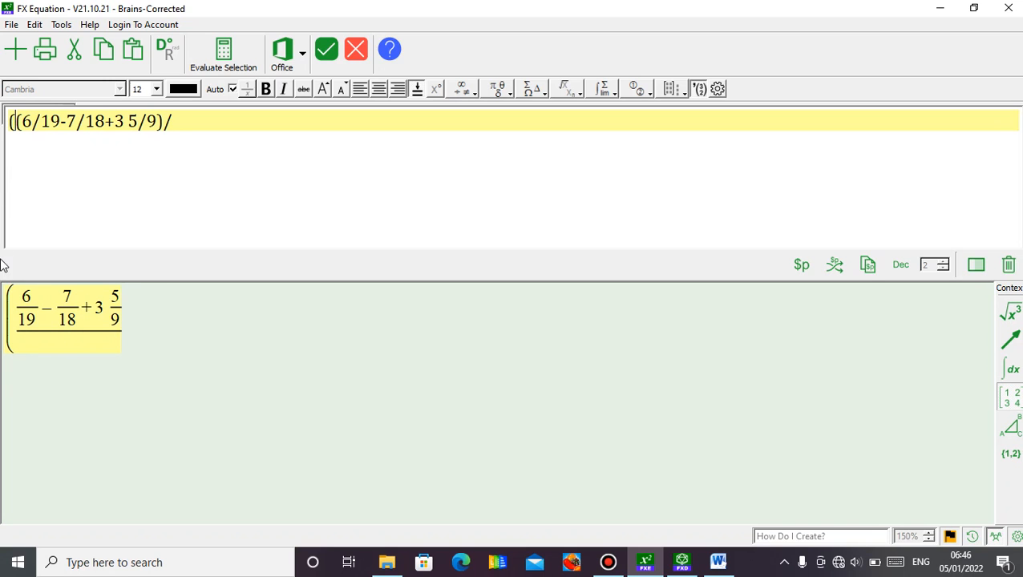
pyautogui.press('BackSpace')
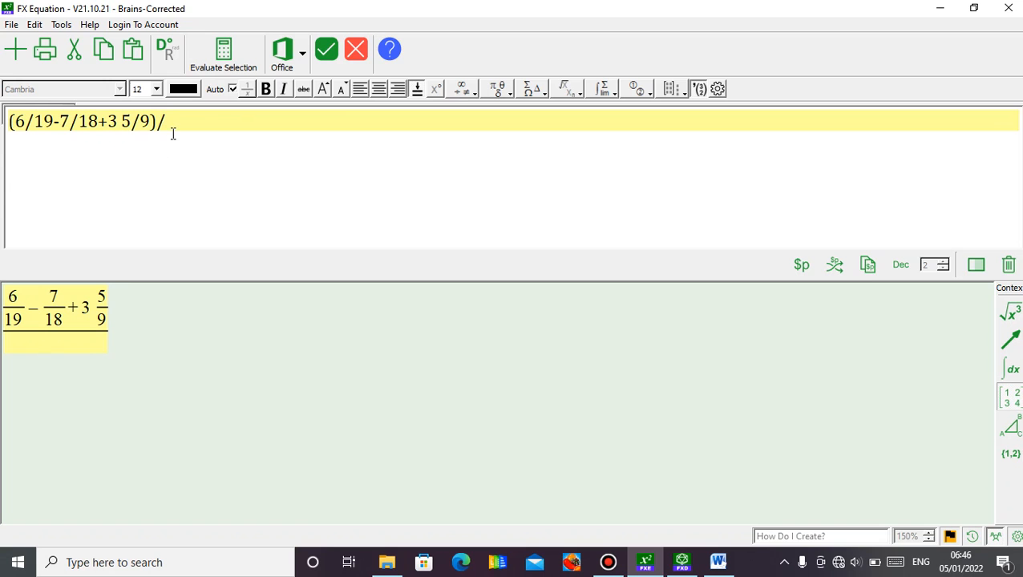
# Write the denominator as (sr6+5root9) and insert the finished fraction into the Word document.
pyautogui.write('sr6+')
pyautogui.press('Left')
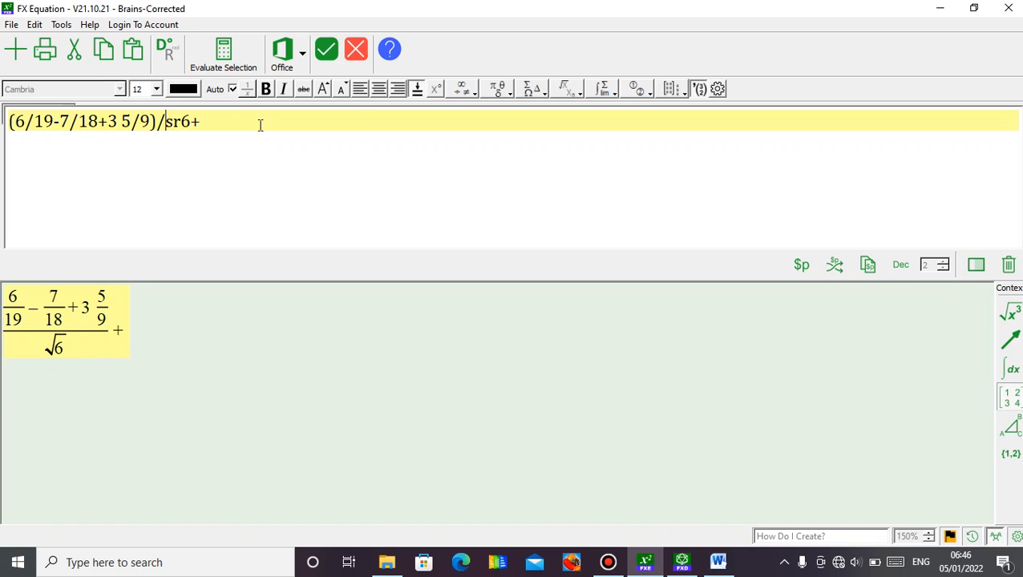
pyautogui.write('(')
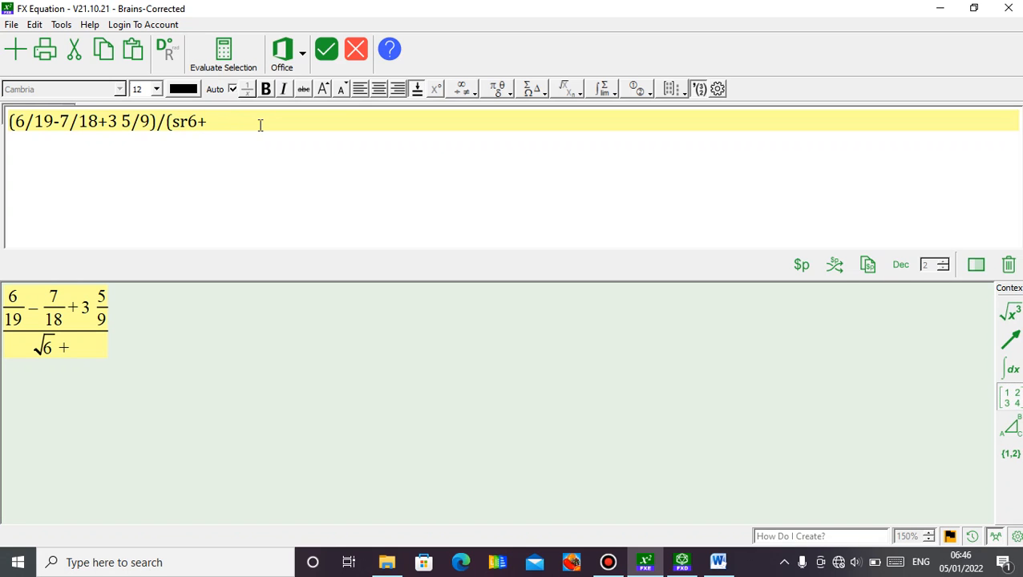
pyautogui.write('5root')
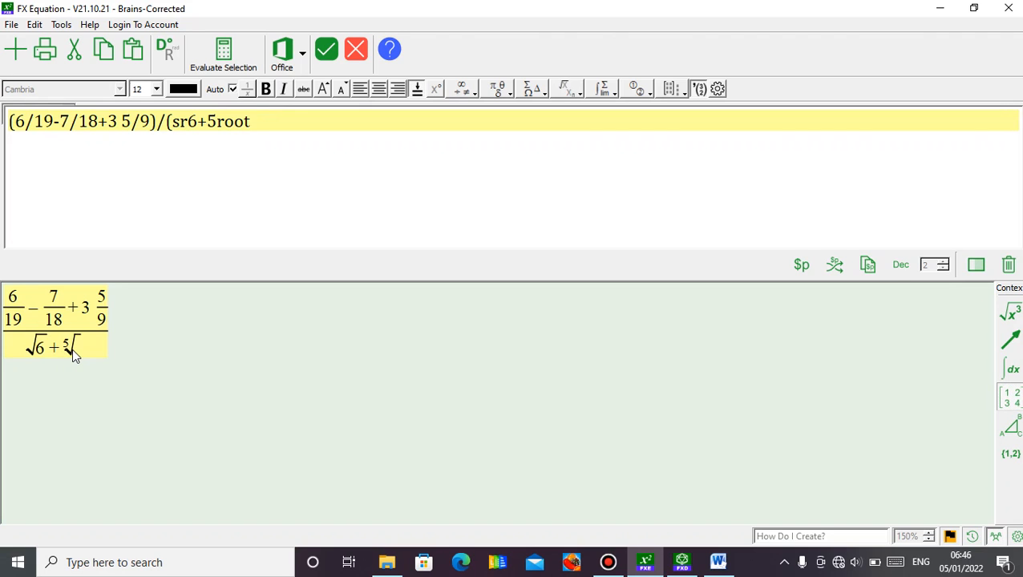
pyautogui.write('9')
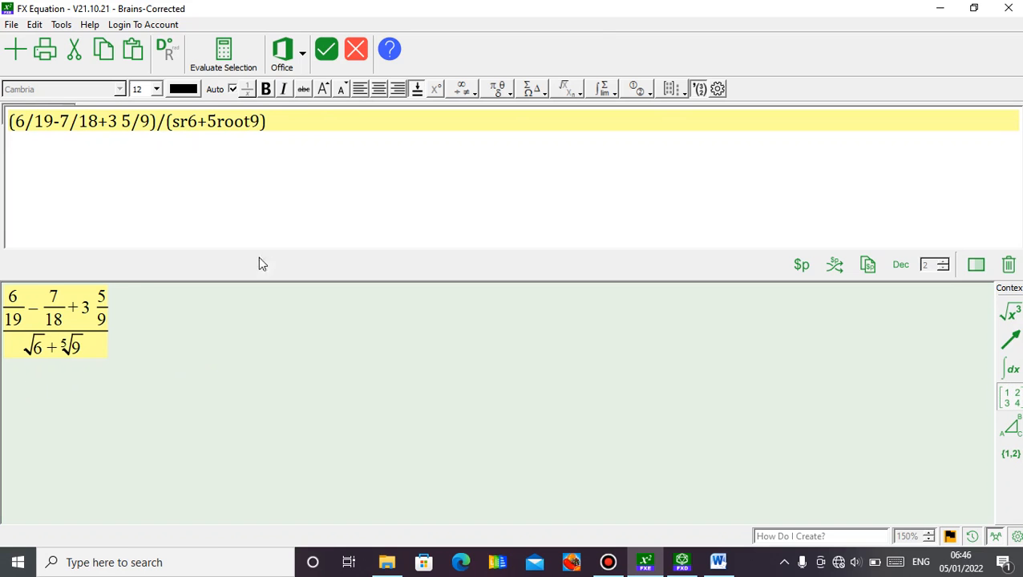
pyautogui.click(332, 53)
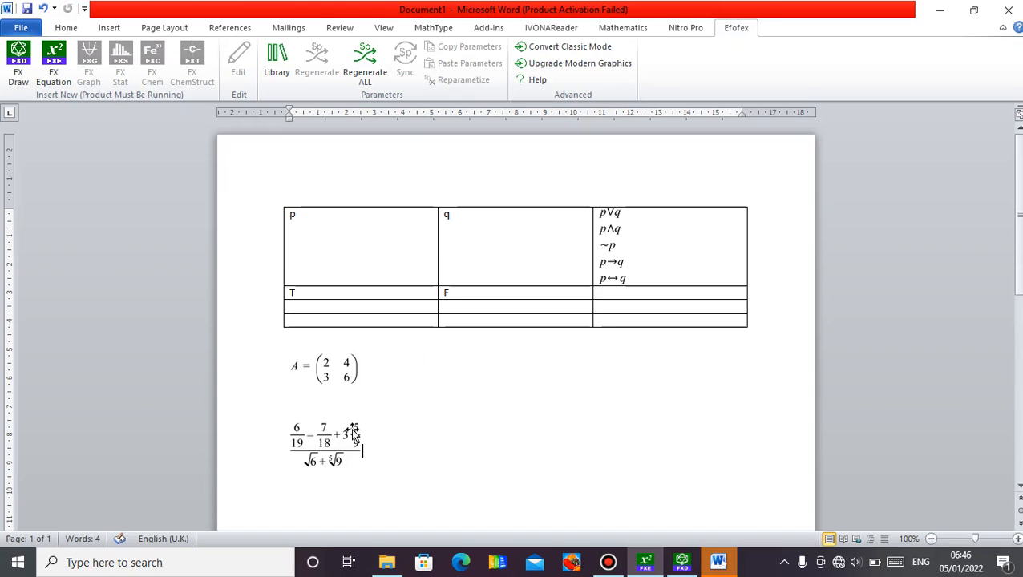